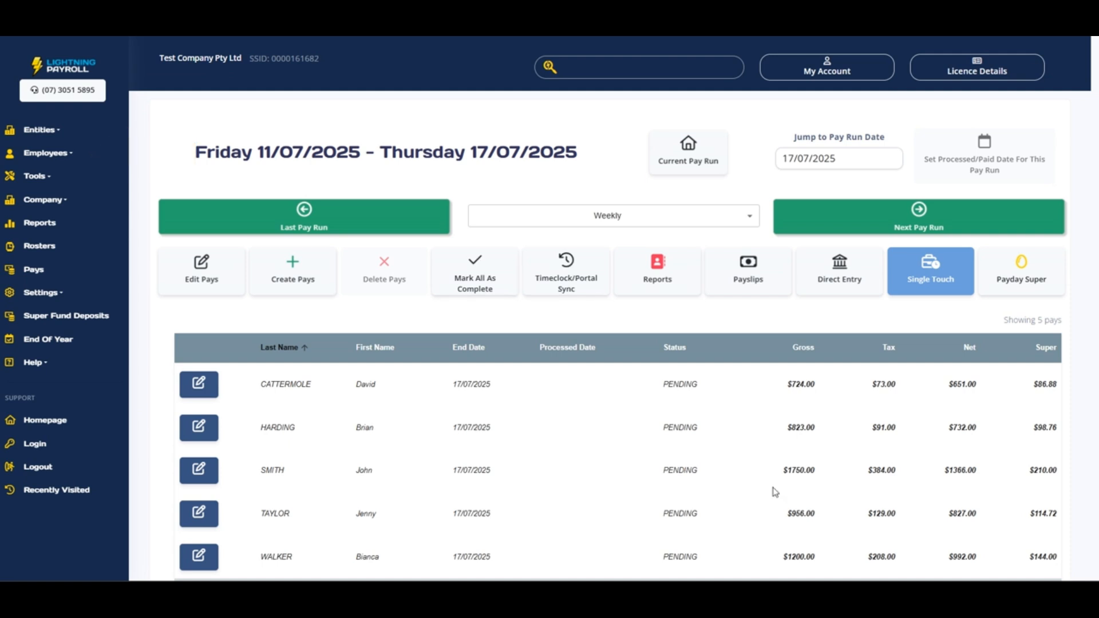
{"action": "left_click", "coordinate": [585, 287]}
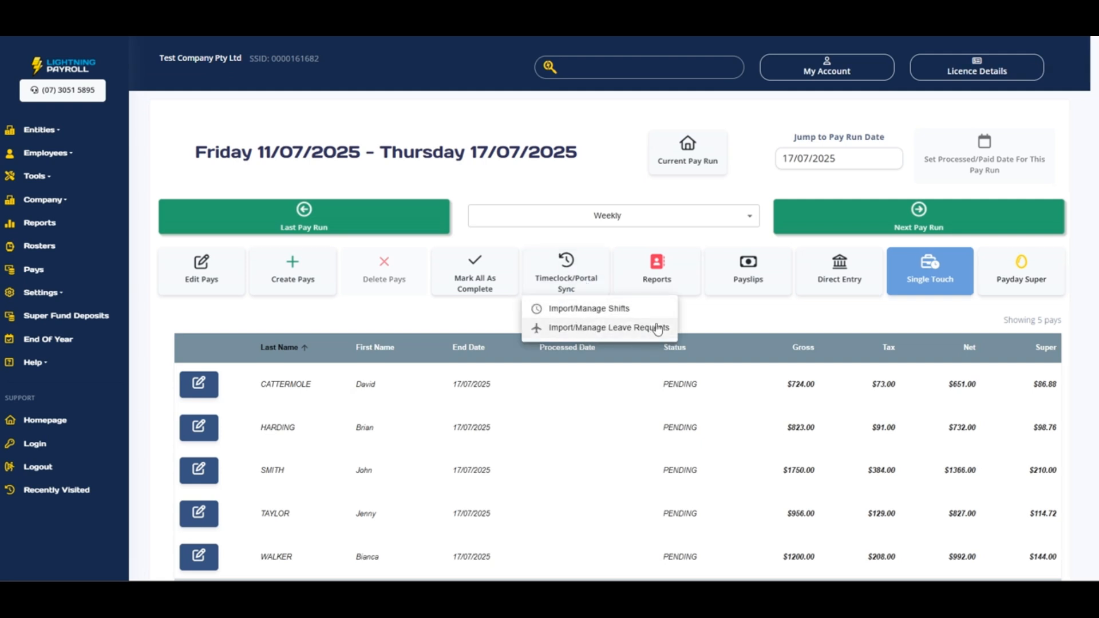
{"action": "left_click", "coordinate": [709, 325]}
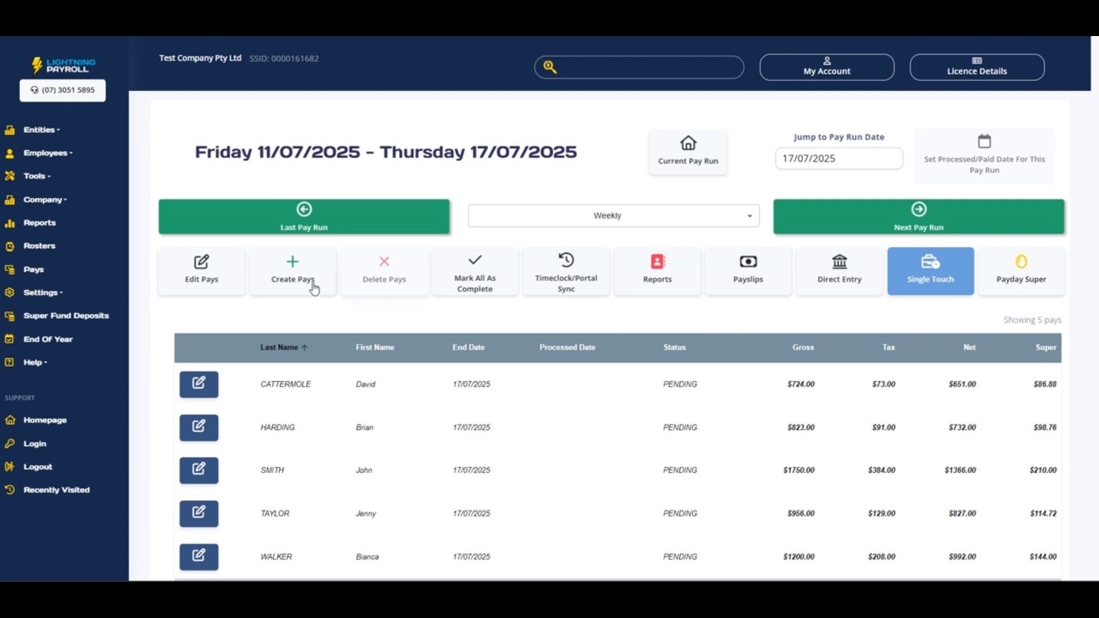
Step: Add 3 hours of Weekday Overtime to the first employee's pay and save it, continuing to the following pay
{"action": "left_click", "coordinate": [226, 280]}
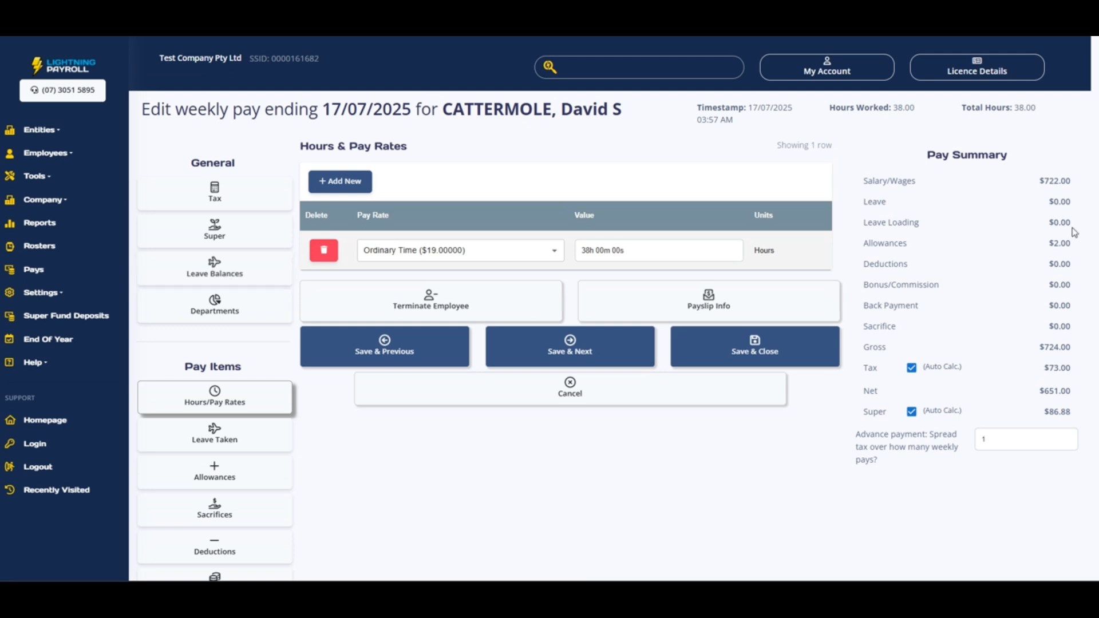
{"action": "left_click", "coordinate": [353, 195]}
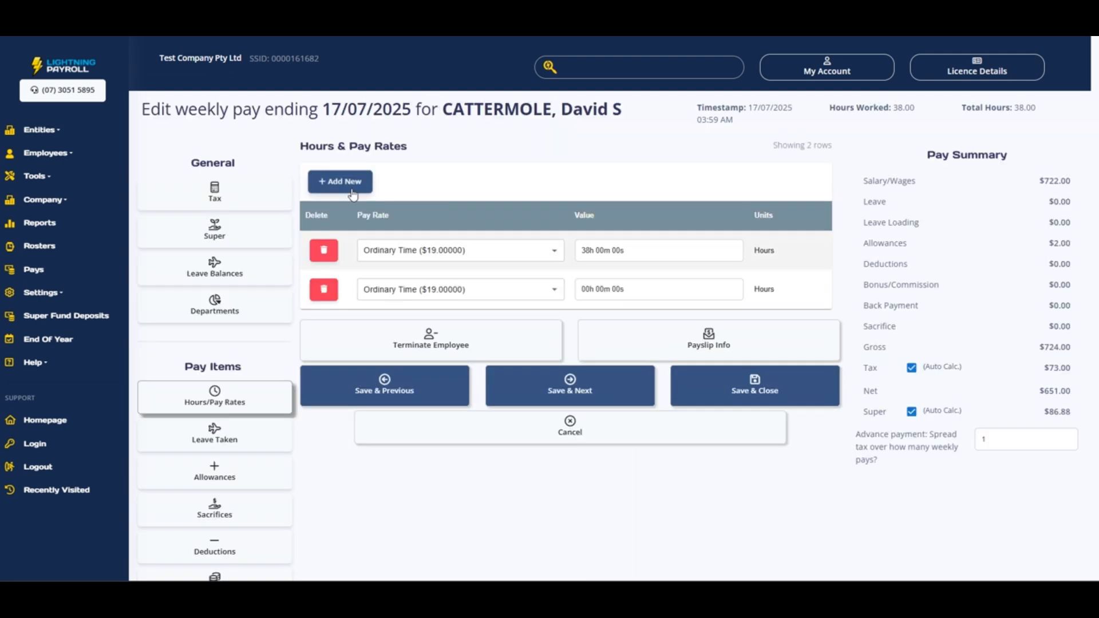
{"action": "left_click", "coordinate": [394, 289]}
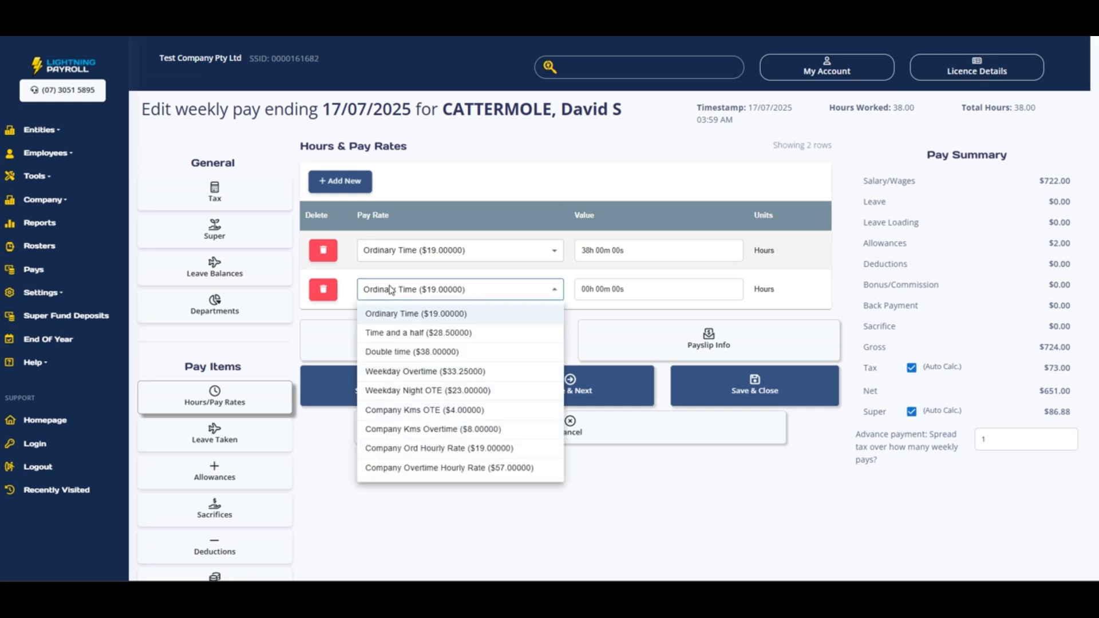
{"action": "left_click", "coordinate": [401, 371]}
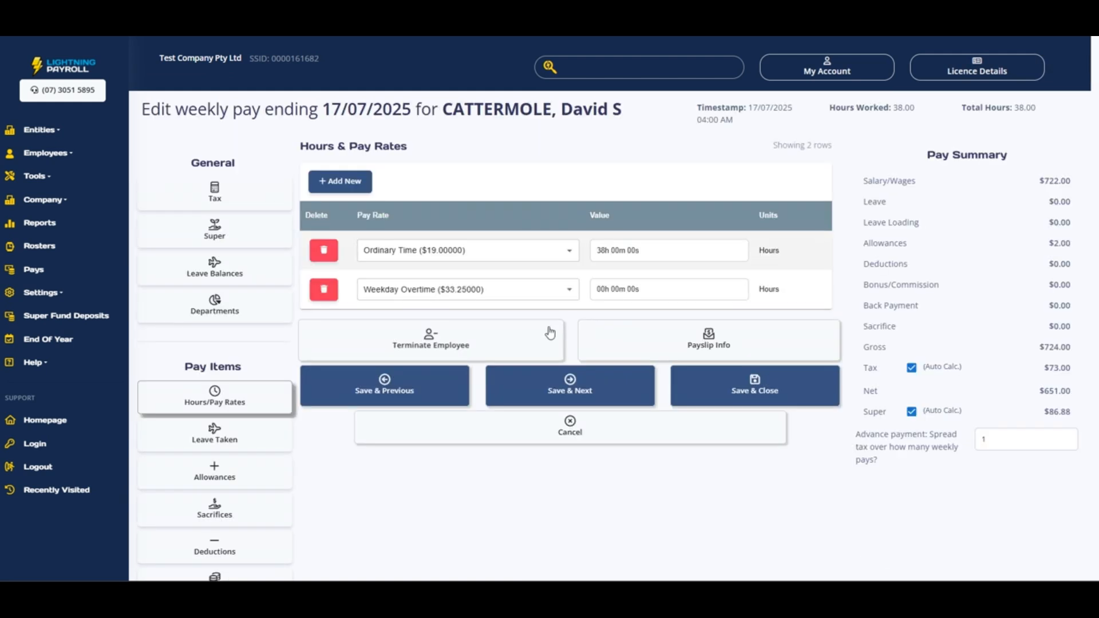
{"action": "left_click", "coordinate": [694, 286]}
{"action": "type", "text": "3"}
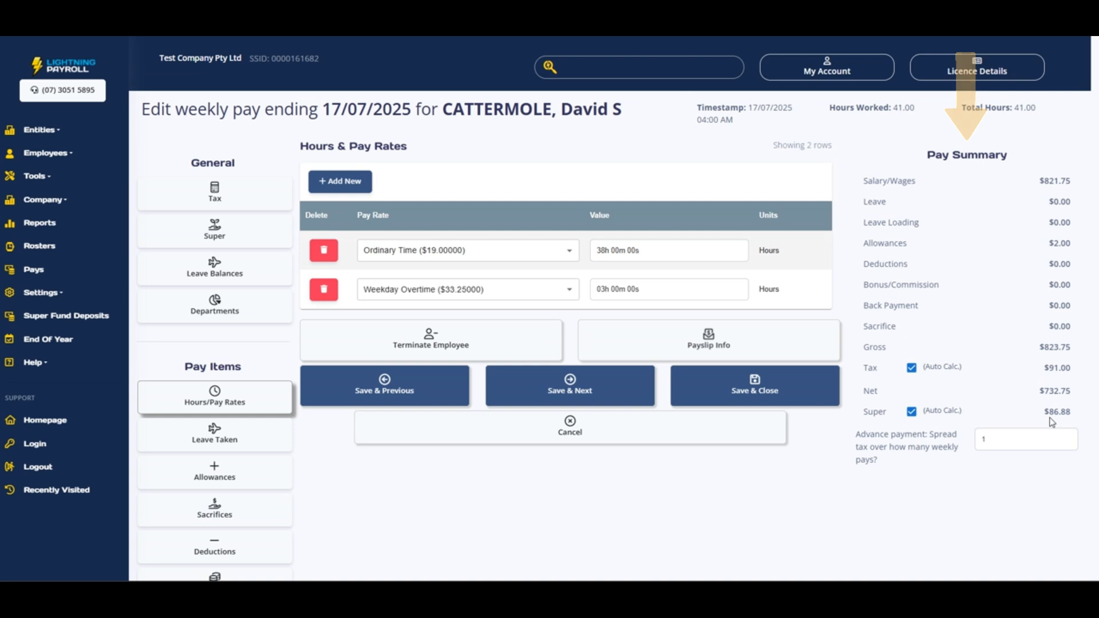
{"action": "left_click", "coordinate": [648, 389]}
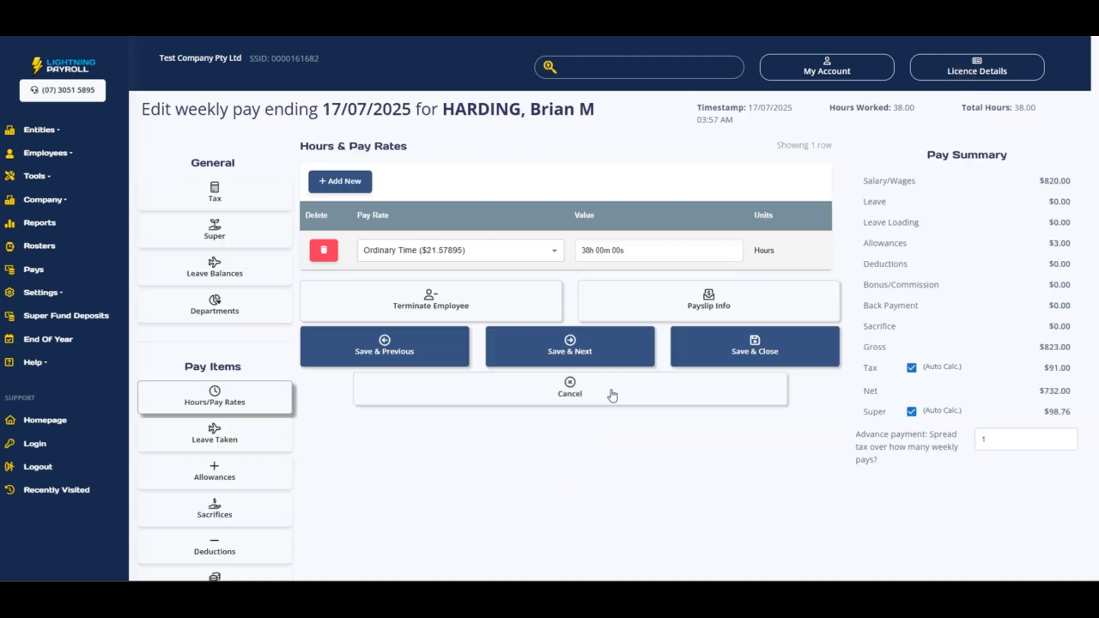
Step: Add a Holiday leave taken entry dated 17/07/2025 for 7h 36m to the second employee's pay
{"action": "left_click", "coordinate": [215, 434]}
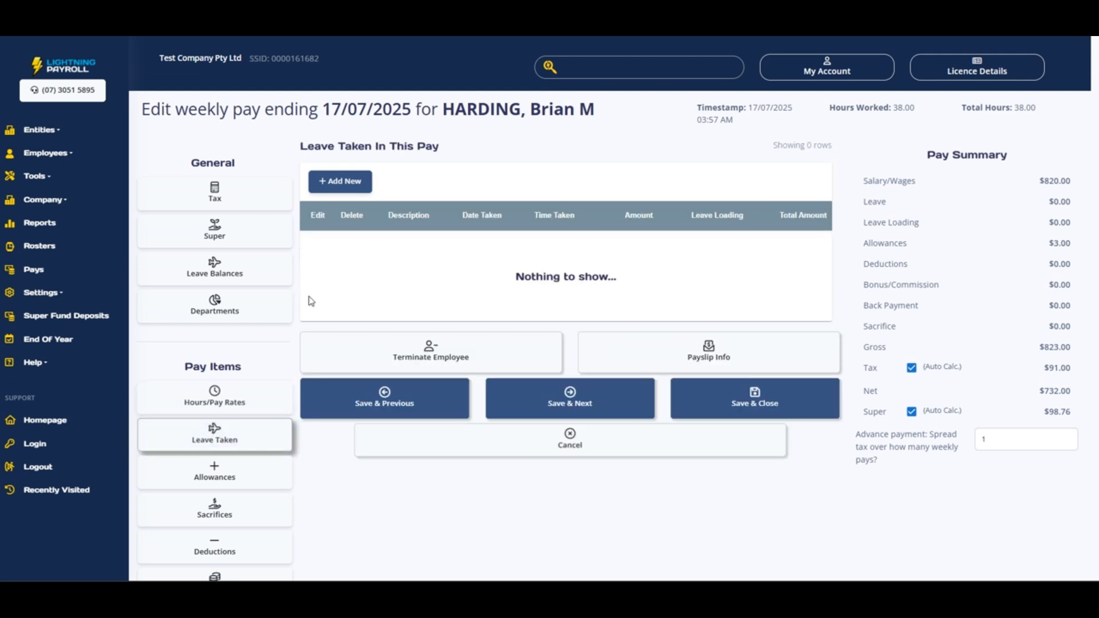
{"action": "left_click", "coordinate": [339, 181]}
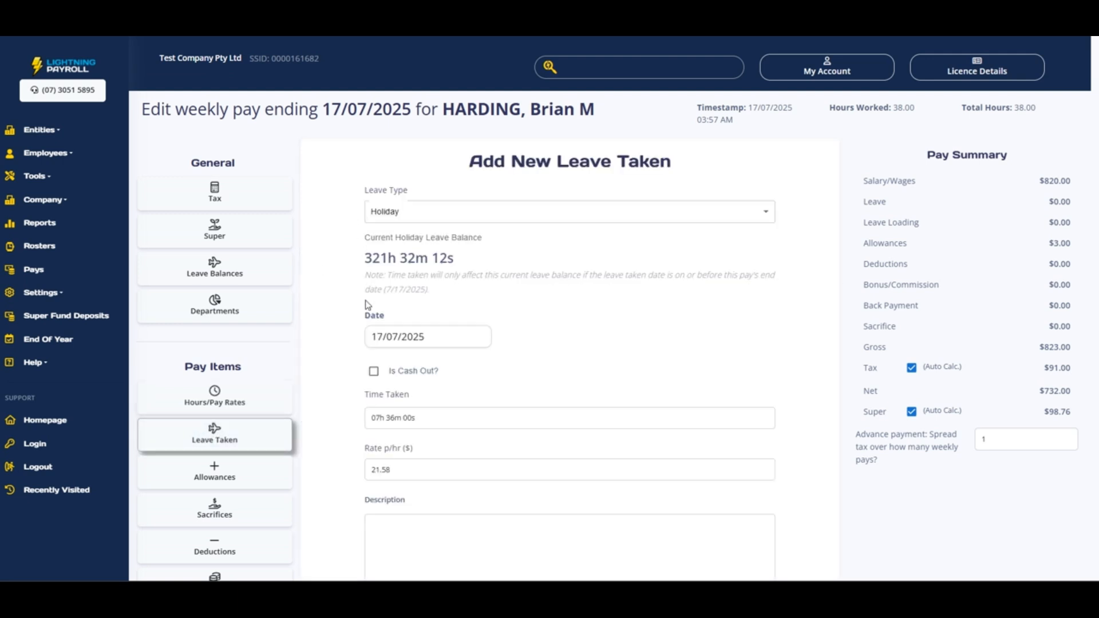
{"action": "scroll", "coordinate": [379, 476], "scroll_direction": "down", "scroll_amount": 5}
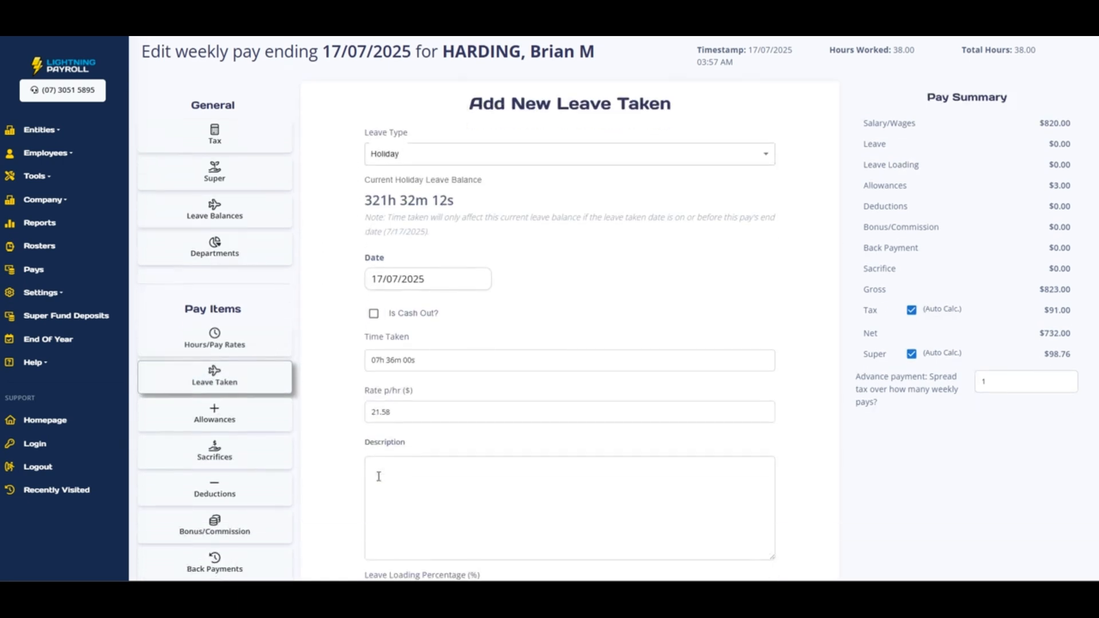
{"action": "scroll", "coordinate": [381, 478], "scroll_direction": "down", "scroll_amount": 2}
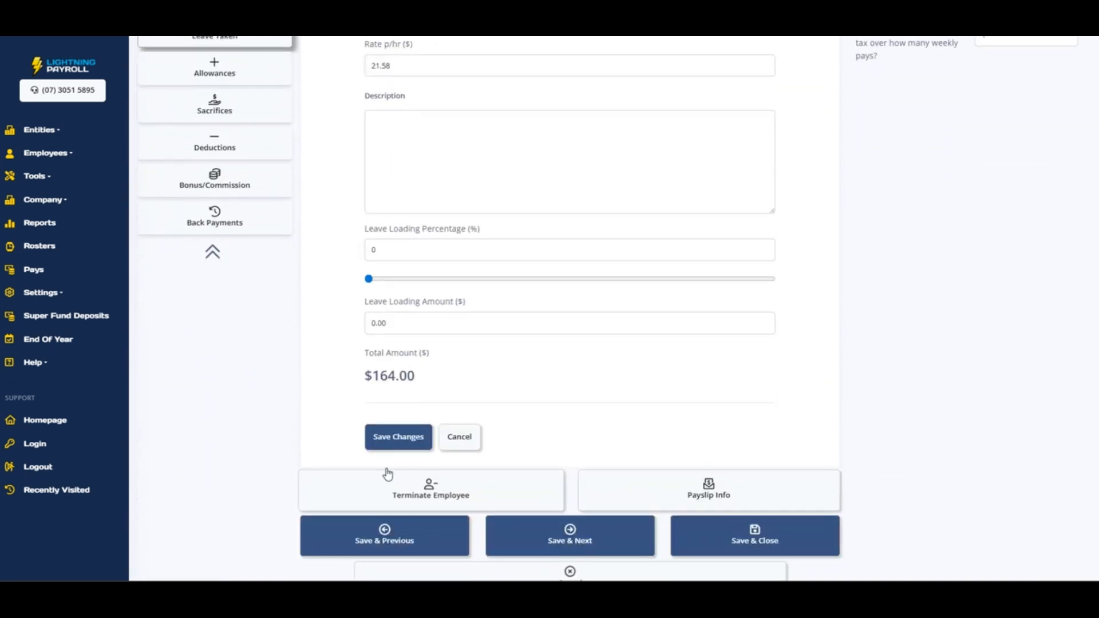
{"action": "left_click", "coordinate": [399, 439]}
Step: Save the second employee's pay and the remaining pays one after another to complete the weekly pay run
{"action": "left_click", "coordinate": [606, 350]}
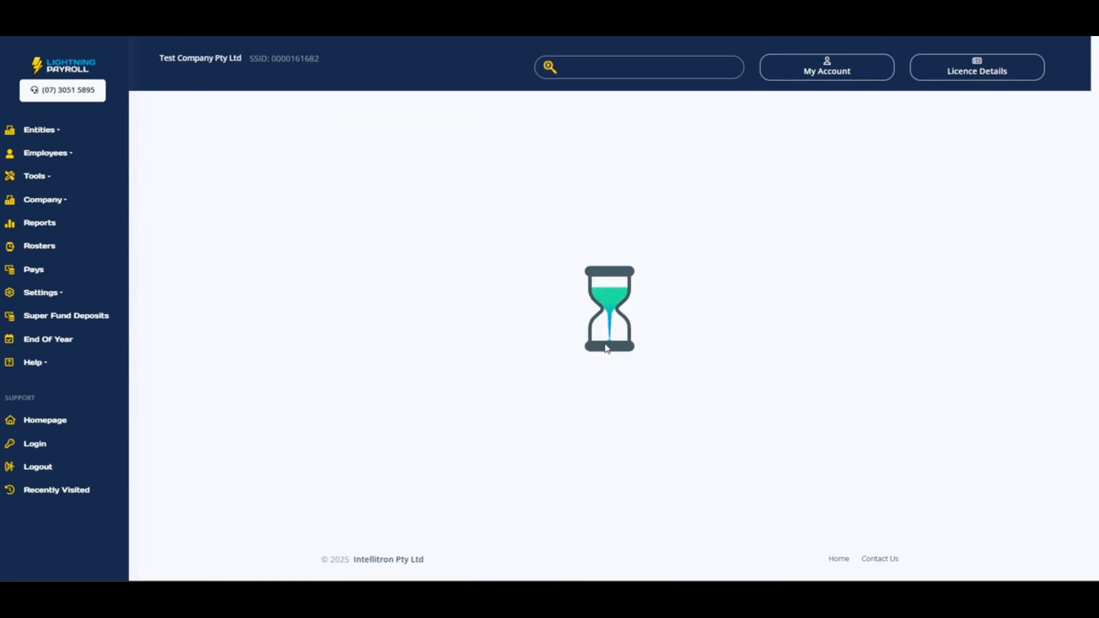
{"action": "left_click", "coordinate": [596, 403]}
{"action": "left_click", "coordinate": [595, 418]}
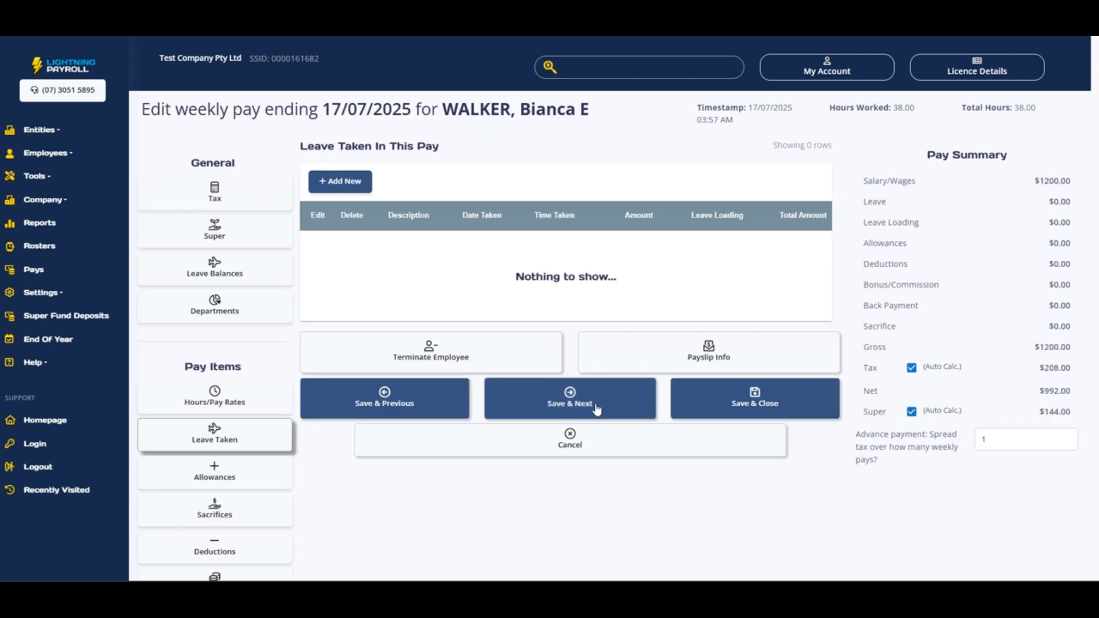
{"action": "left_click", "coordinate": [596, 408]}
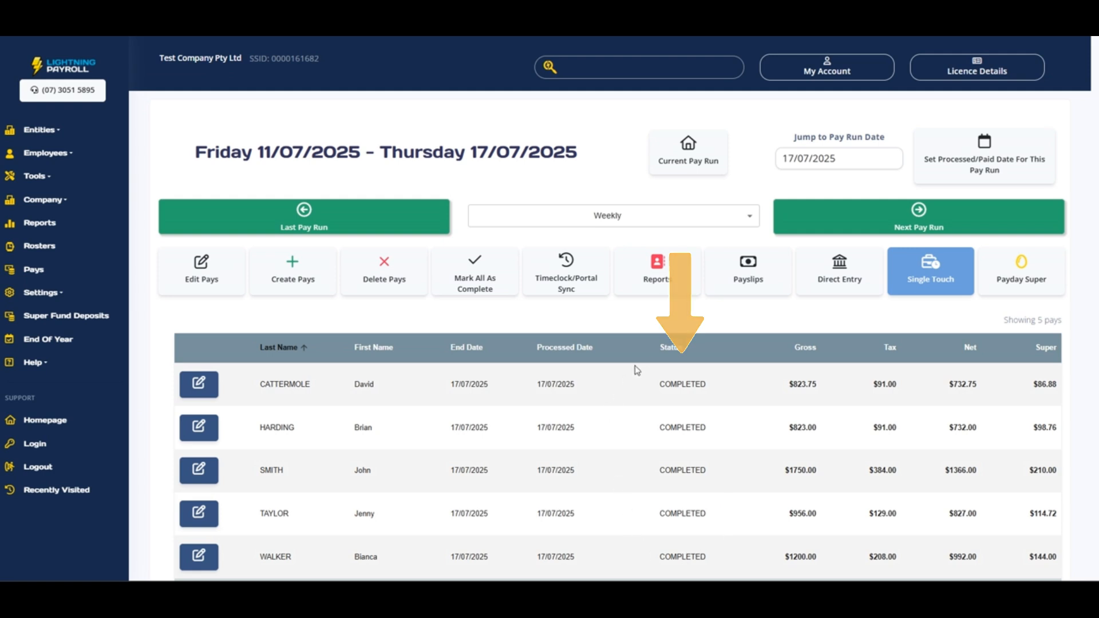
Step: Review the completed pay run's list and examine the reports offered for the pay run and in the full Reports section
{"action": "scroll", "coordinate": [699, 379], "scroll_direction": "down", "scroll_amount": 2}
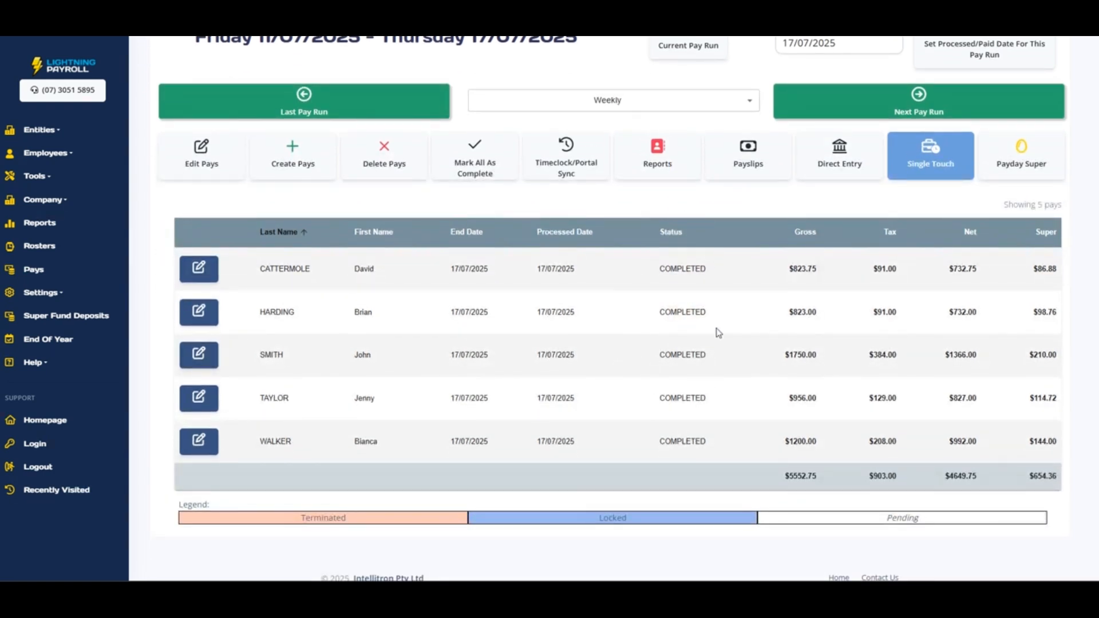
{"action": "scroll", "coordinate": [719, 332], "scroll_direction": "up", "scroll_amount": 1}
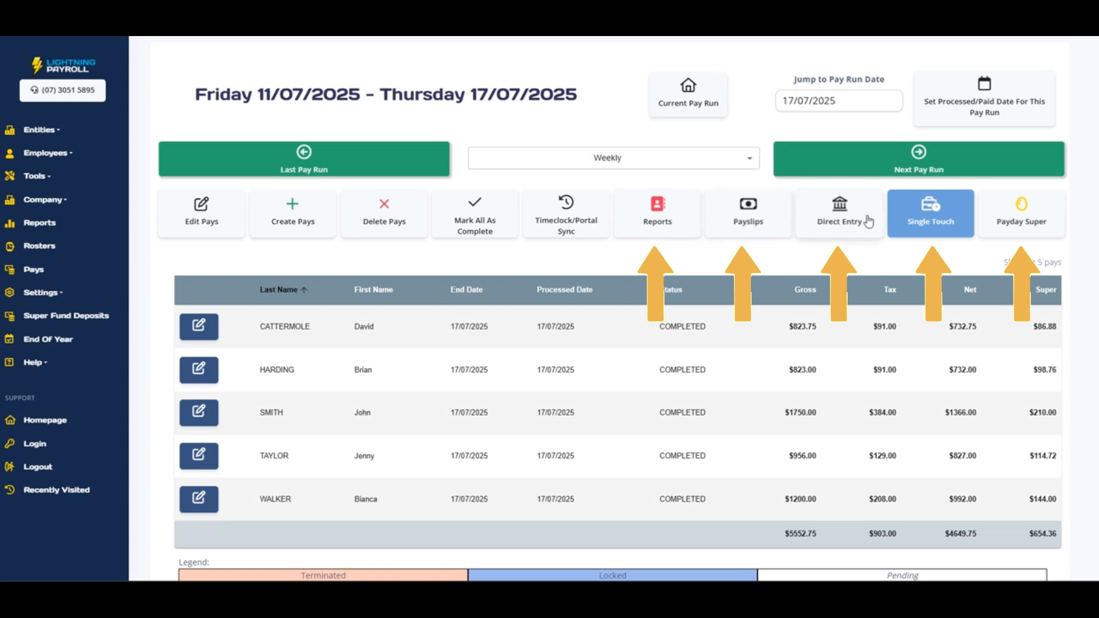
{"action": "left_click", "coordinate": [666, 221]}
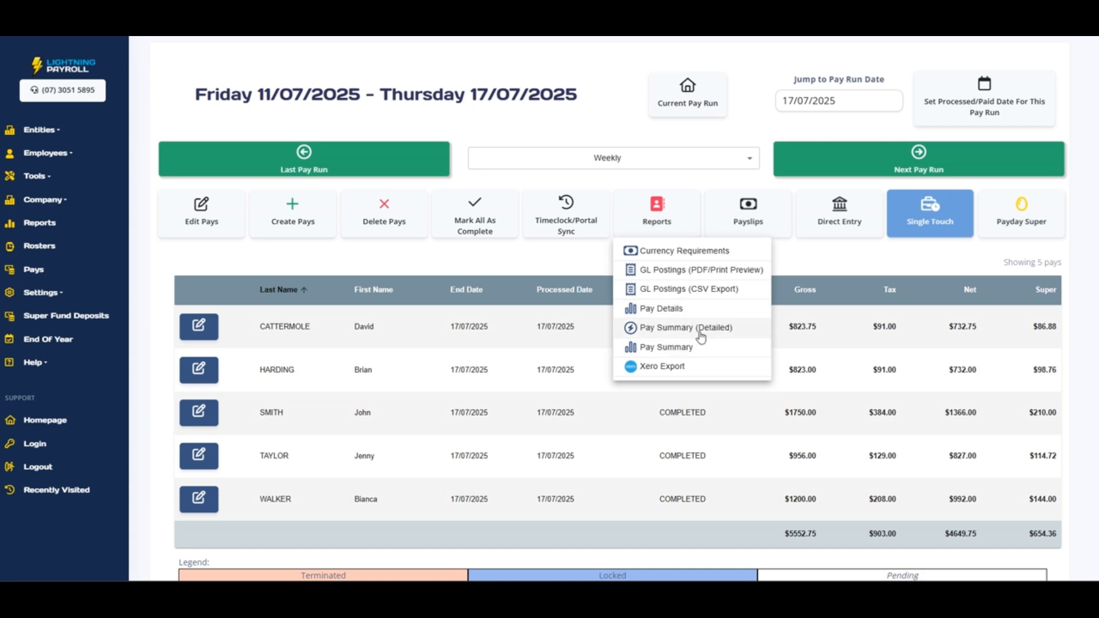
{"action": "left_click", "coordinate": [42, 227]}
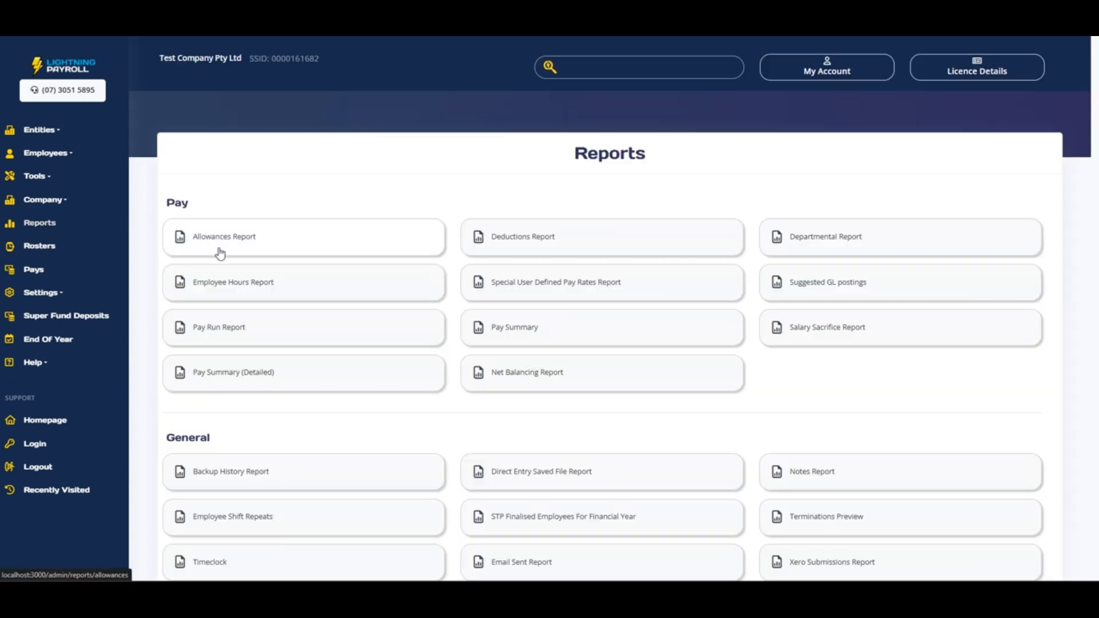
{"action": "scroll", "coordinate": [221, 252], "scroll_direction": "down", "scroll_amount": 4}
{"action": "scroll", "coordinate": [221, 257], "scroll_direction": "down", "scroll_amount": 7}
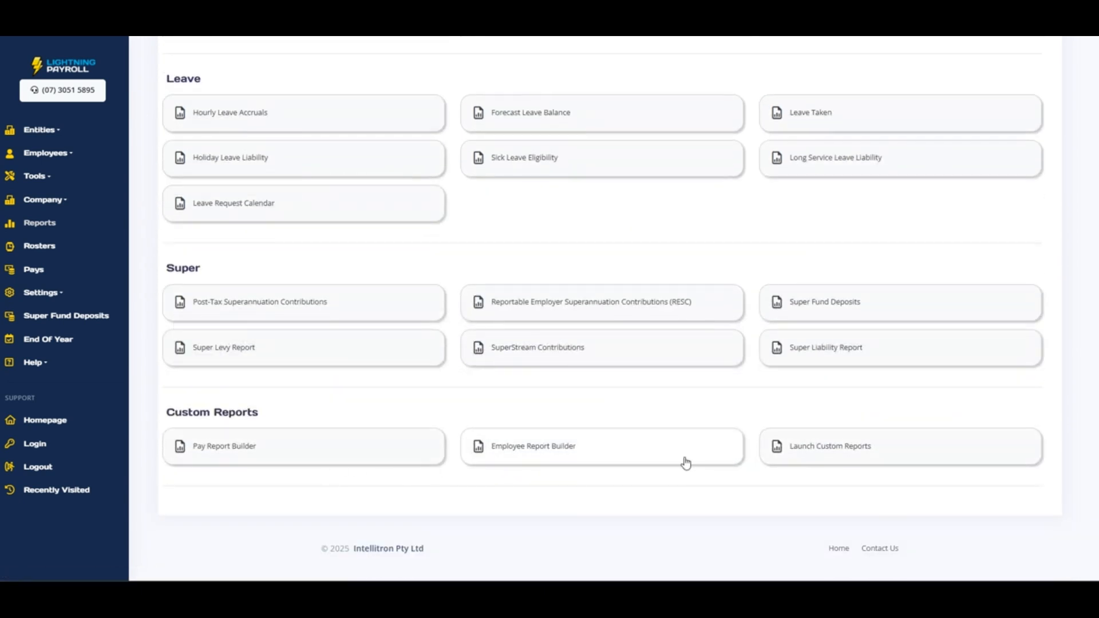
Step: Create payslips for this pay run with the print and email option, including all five pays
{"action": "left_click", "coordinate": [46, 270]}
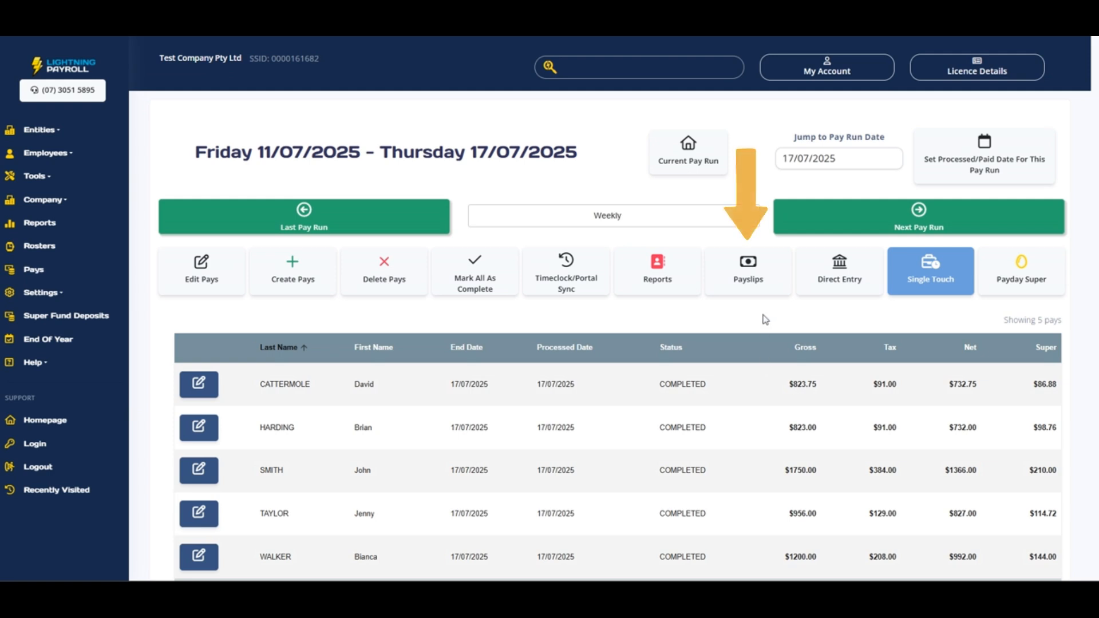
{"action": "left_click", "coordinate": [749, 282]}
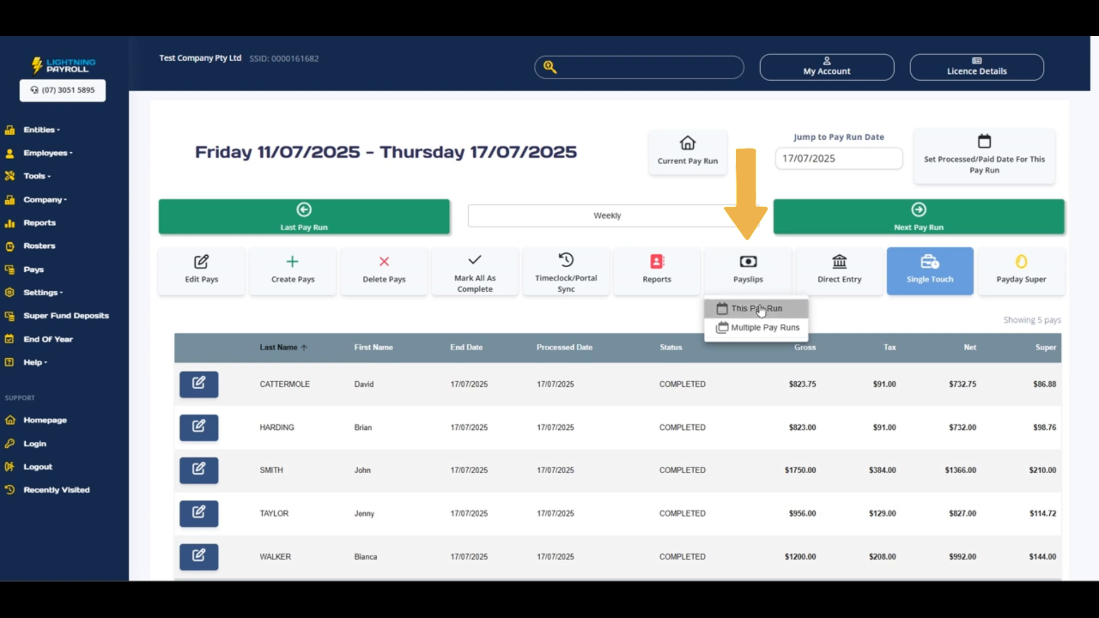
{"action": "left_click", "coordinate": [793, 311]}
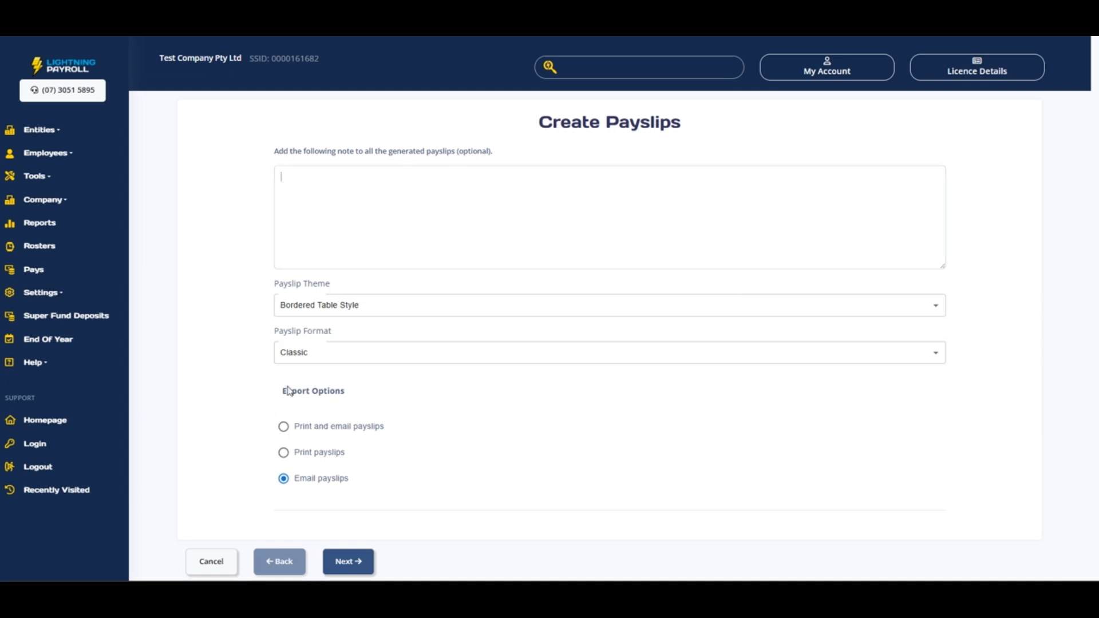
{"action": "left_click", "coordinate": [285, 428]}
{"action": "left_click", "coordinate": [348, 562]}
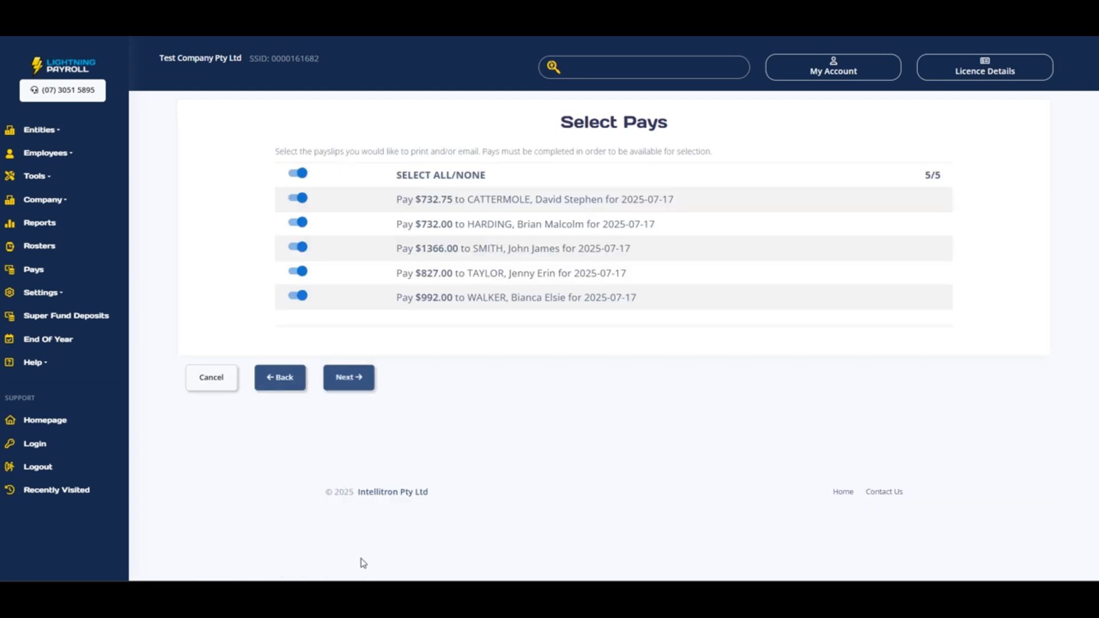
{"action": "left_click", "coordinate": [363, 378]}
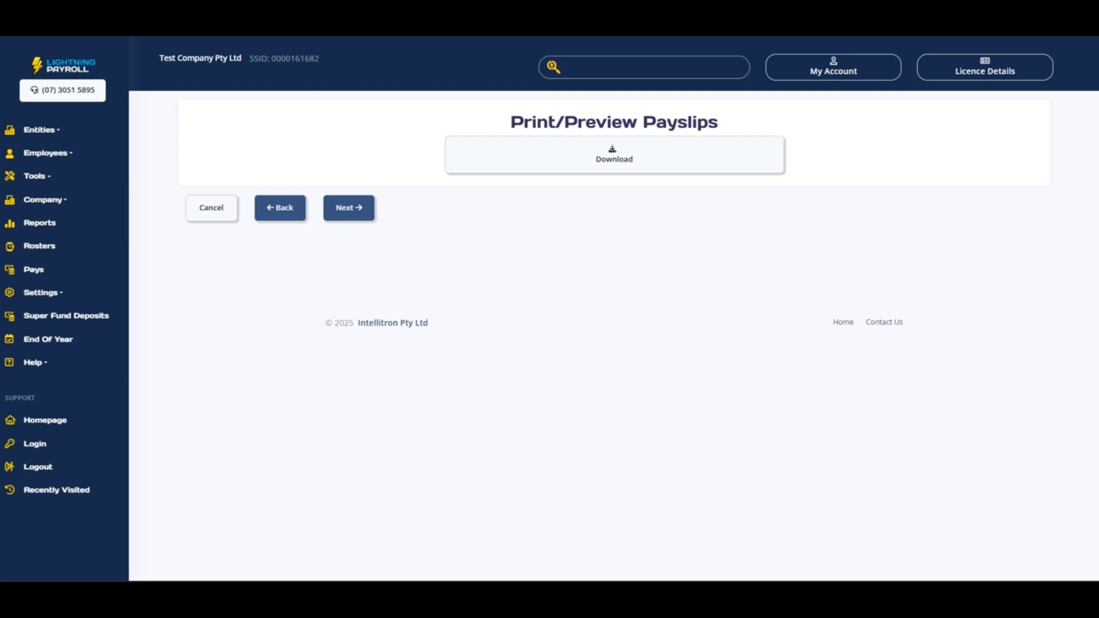
Step: Download and preview the payslips PDF, and email the payslips to all listed employees
{"action": "left_click", "coordinate": [569, 163]}
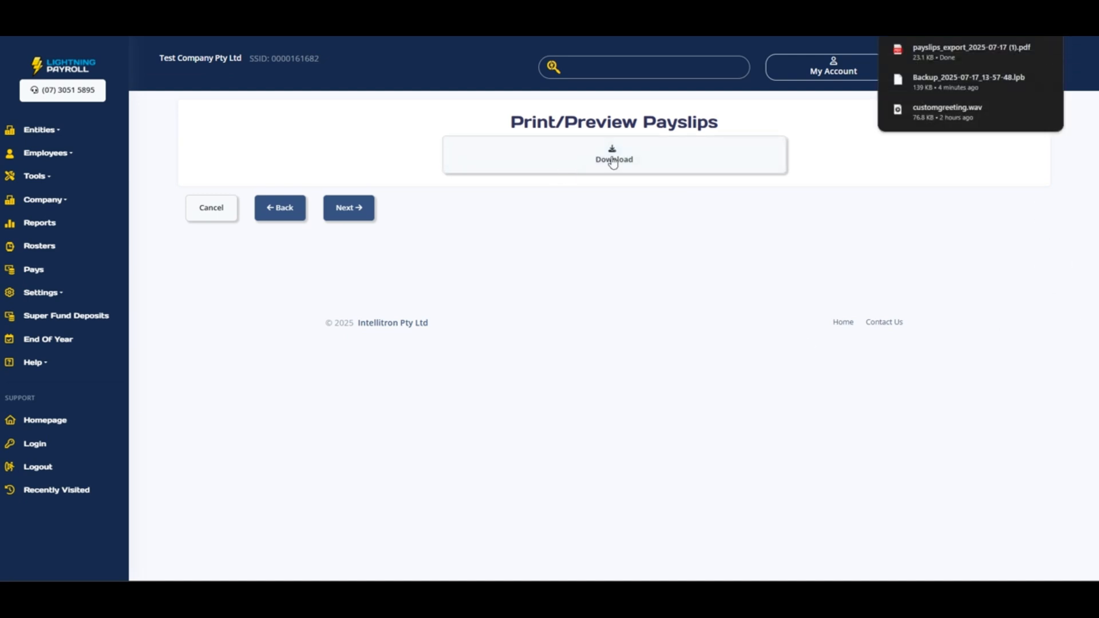
{"action": "left_click", "coordinate": [954, 52]}
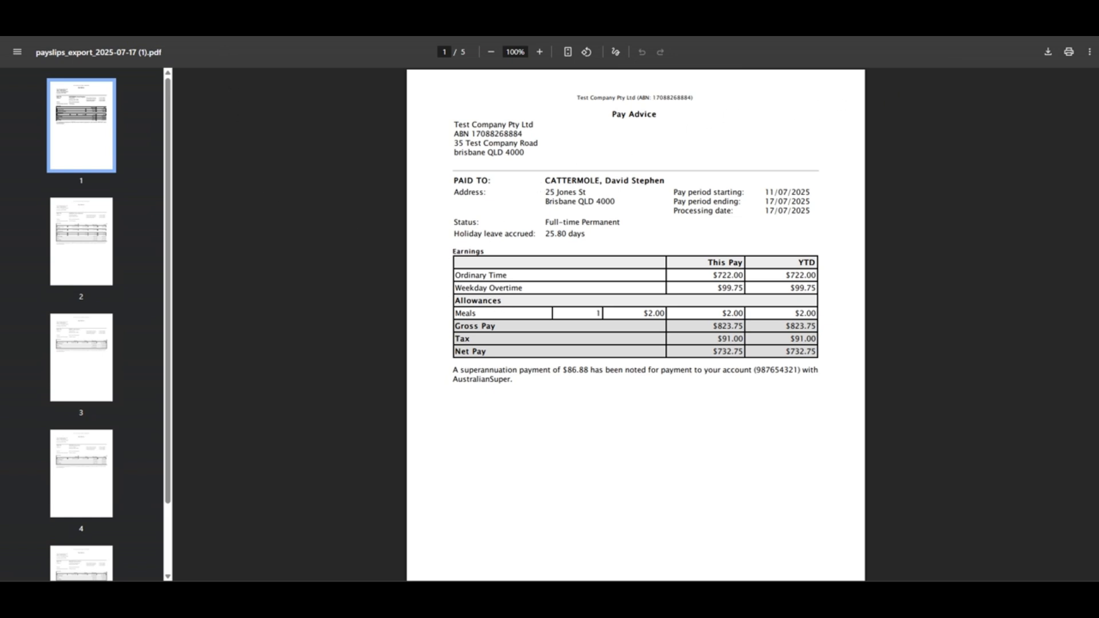
{"action": "key", "text": "ctrl+w"}
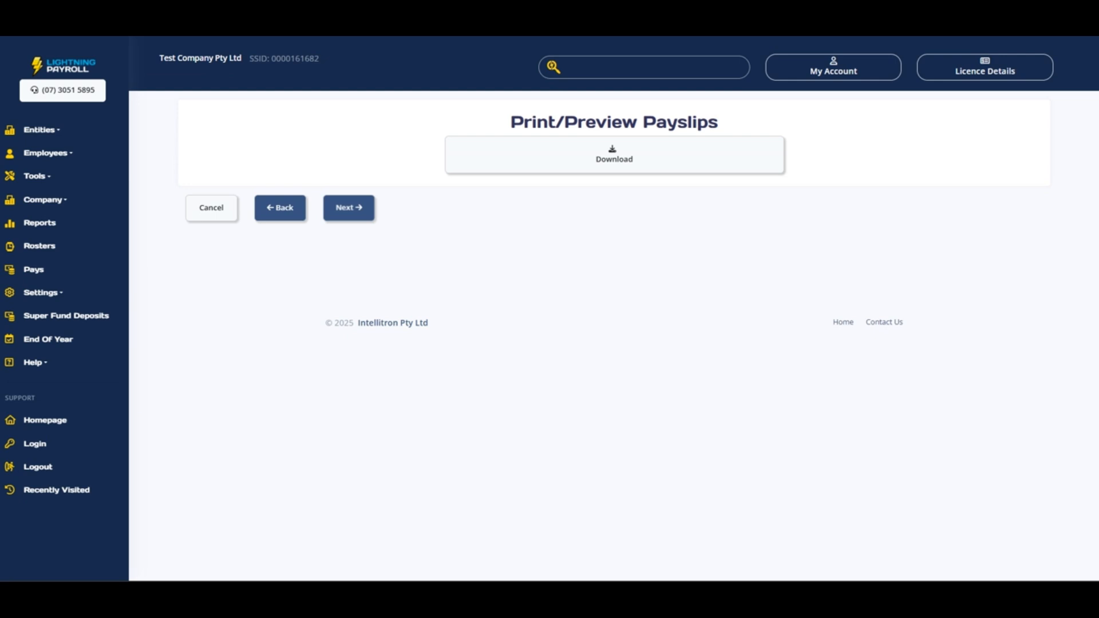
{"action": "left_click", "coordinate": [360, 217]}
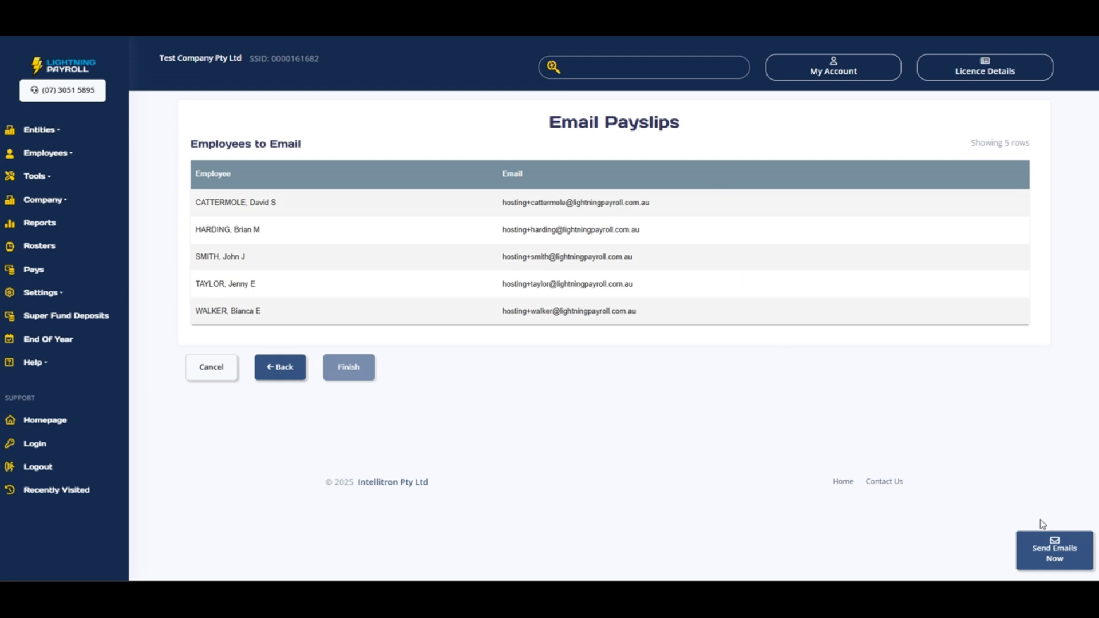
{"action": "left_click", "coordinate": [1054, 551]}
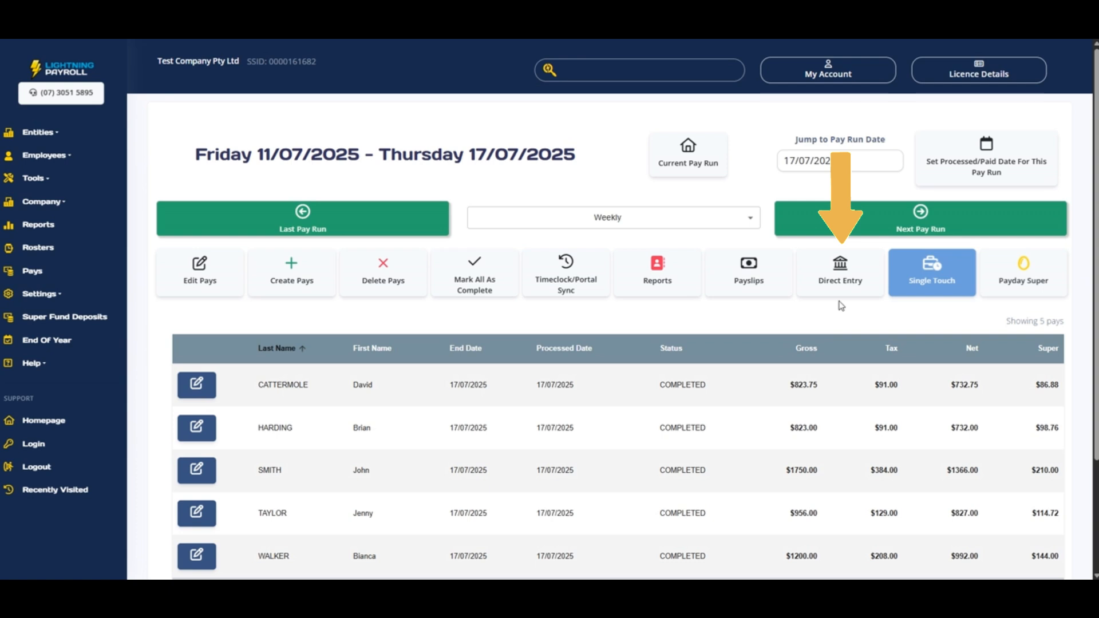
Step: Set up a direct entry file covering all five pays in this pay run and preview its payment information
{"action": "left_click", "coordinate": [867, 270]}
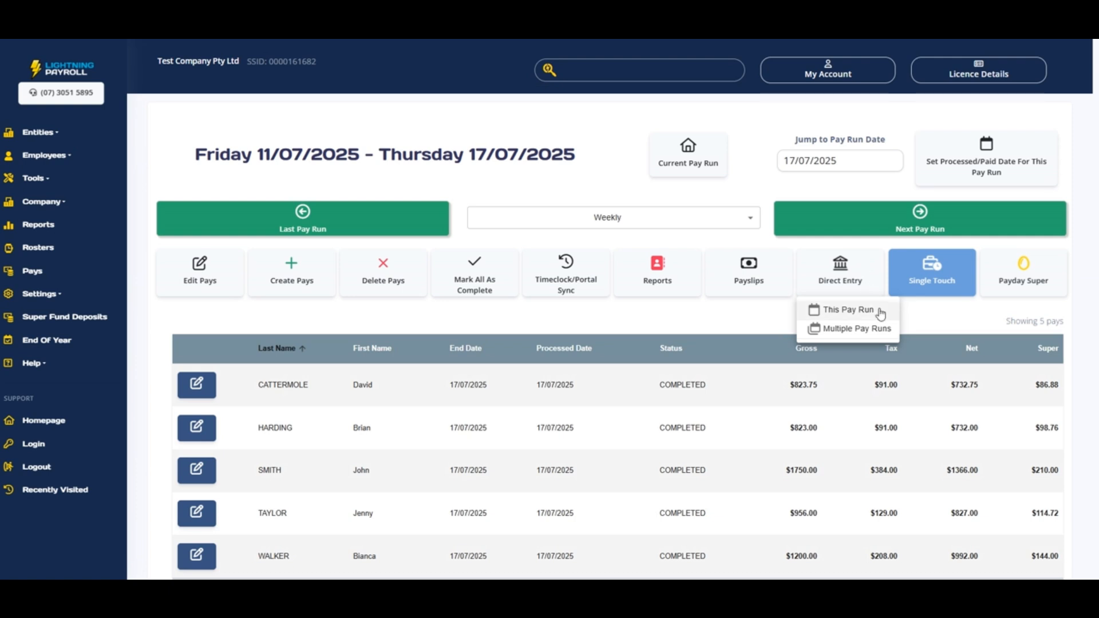
{"action": "left_click", "coordinate": [849, 310]}
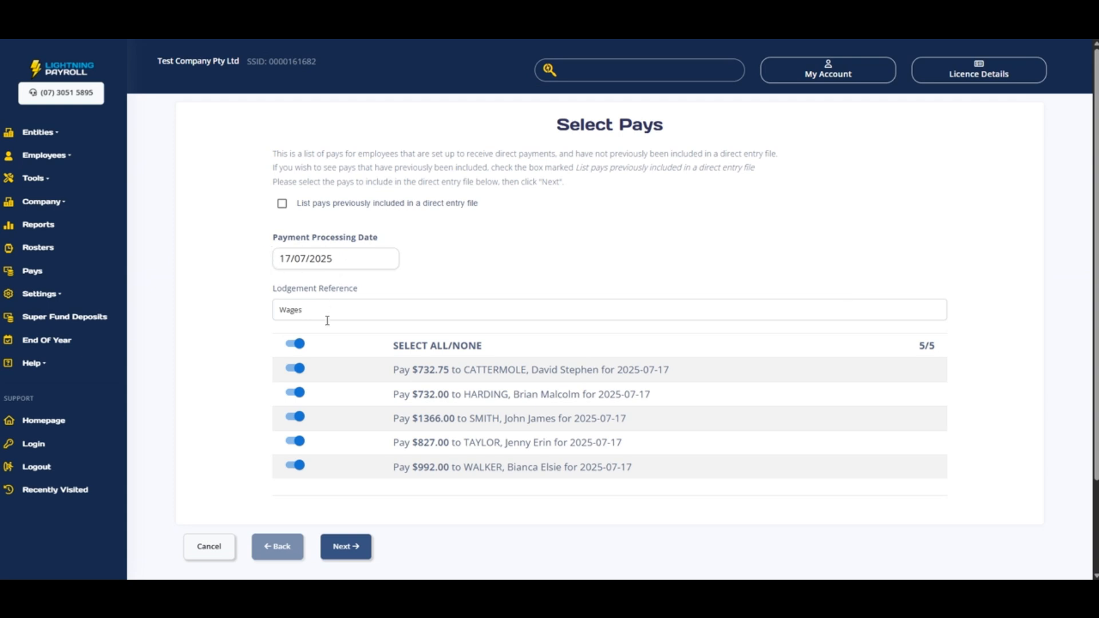
{"action": "left_click", "coordinate": [346, 546]}
{"action": "left_click", "coordinate": [716, 201]}
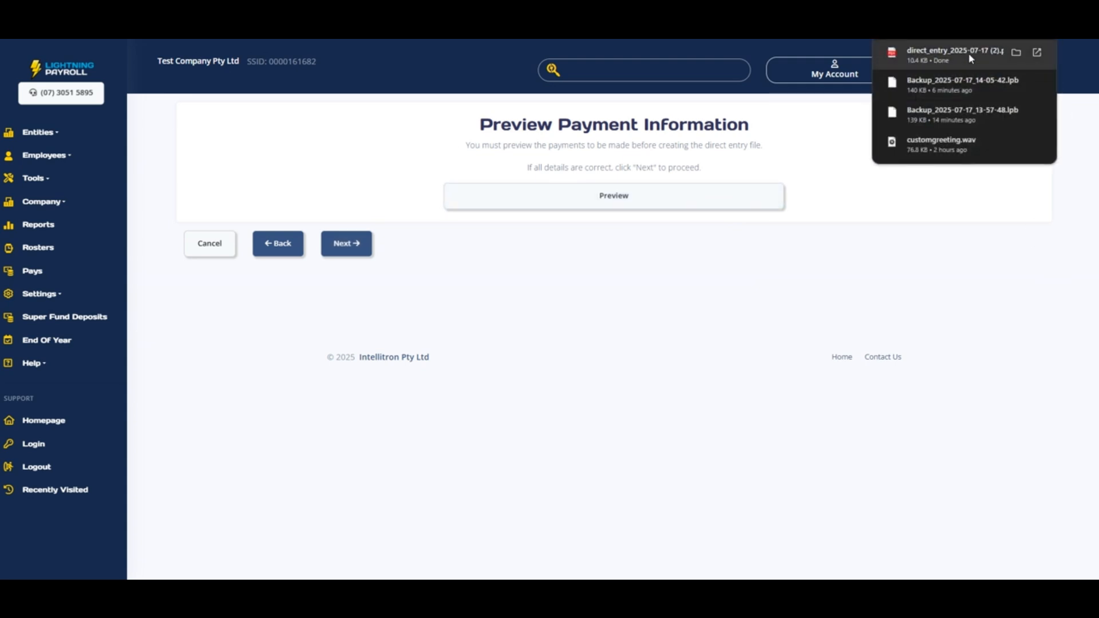
{"action": "left_click", "coordinate": [968, 55]}
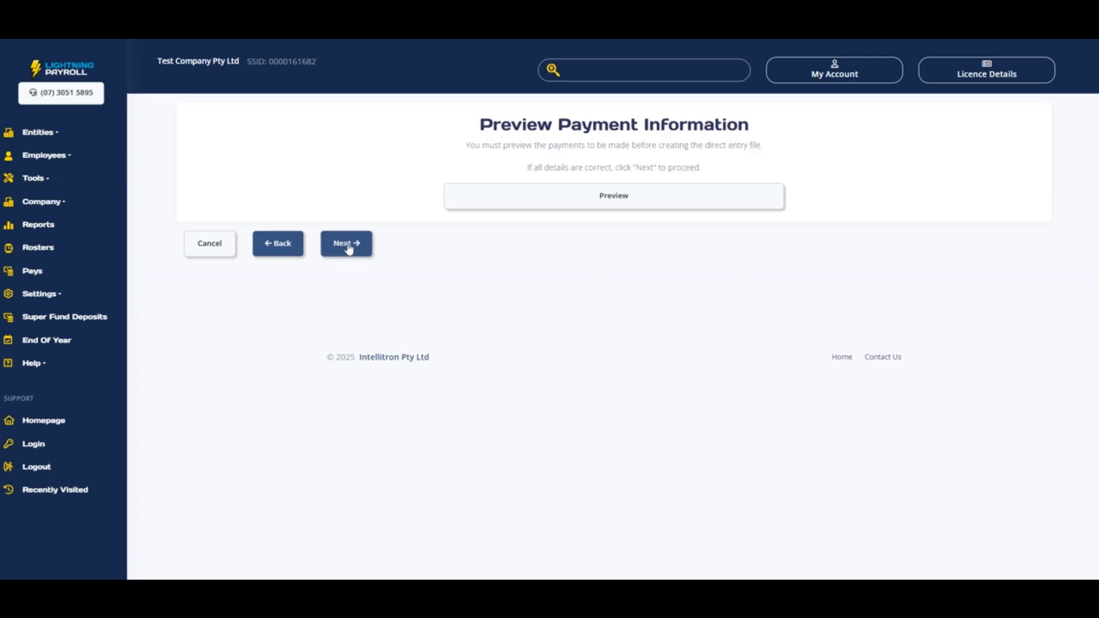
{"action": "left_click", "coordinate": [347, 245]}
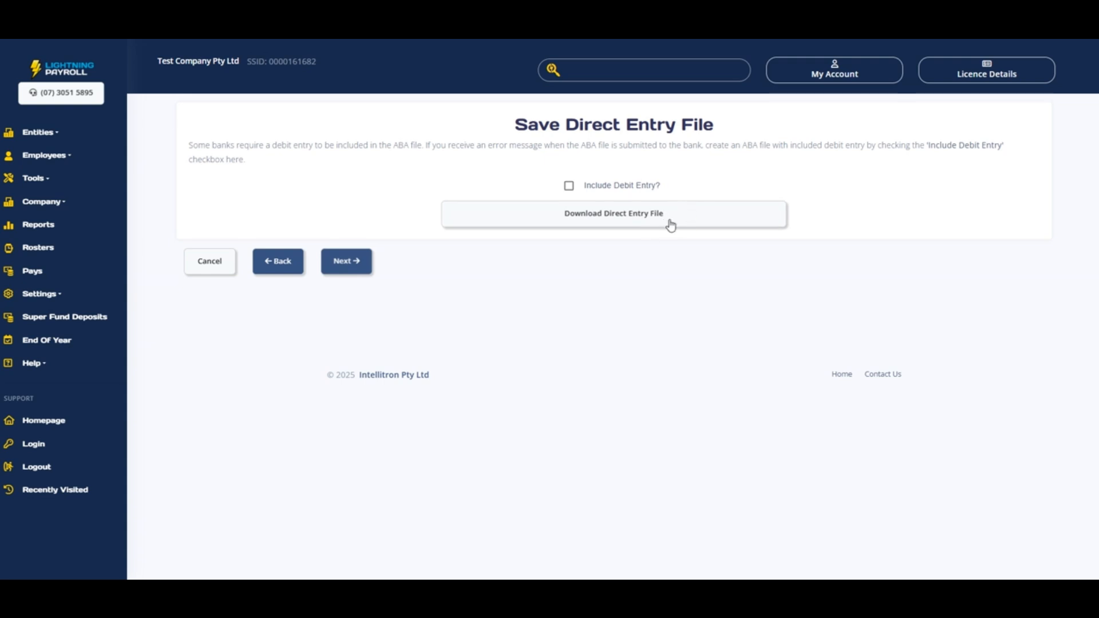
Step: Finish the pay run's direct entry process without including a debit entry
{"action": "left_click", "coordinate": [354, 266]}
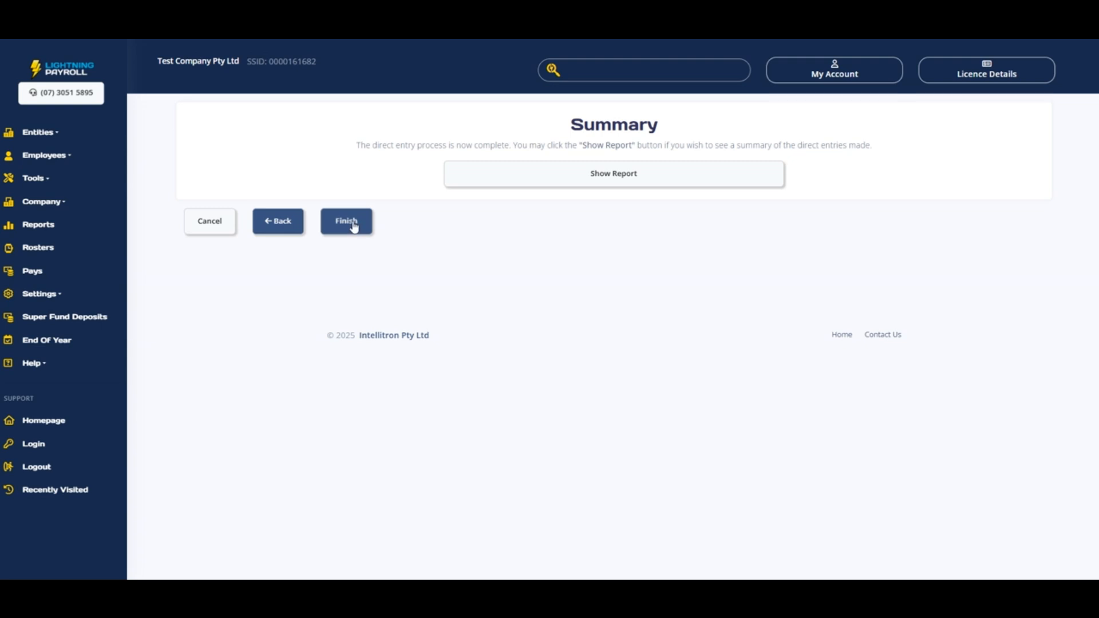
{"action": "left_click", "coordinate": [347, 222]}
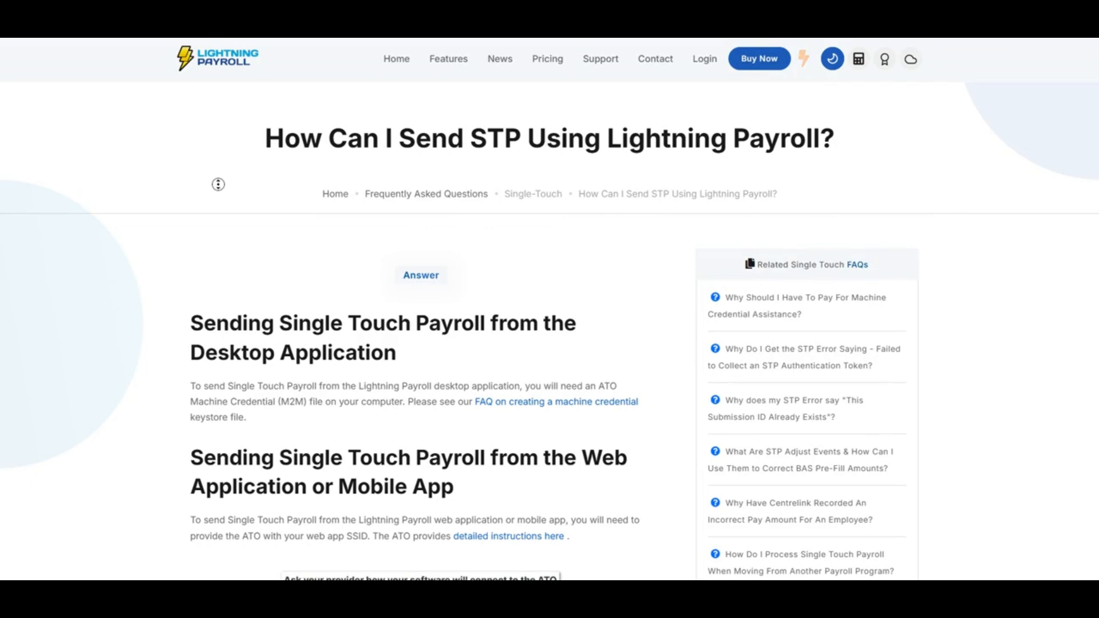
Step: Read the Lightning Payroll FAQ on sending Single Touch Payroll, covering the web application, the SSID and ATO Access Manager
{"action": "scroll", "coordinate": [219, 184], "scroll_direction": "down", "scroll_amount": 5}
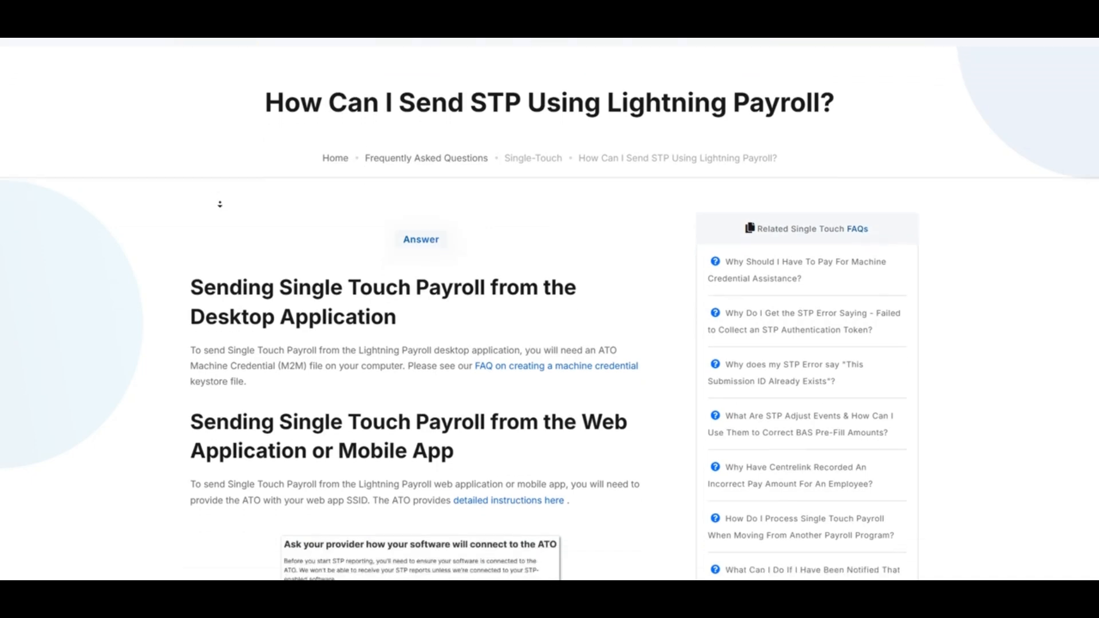
{"action": "scroll", "coordinate": [219, 202], "scroll_direction": "down", "scroll_amount": 2}
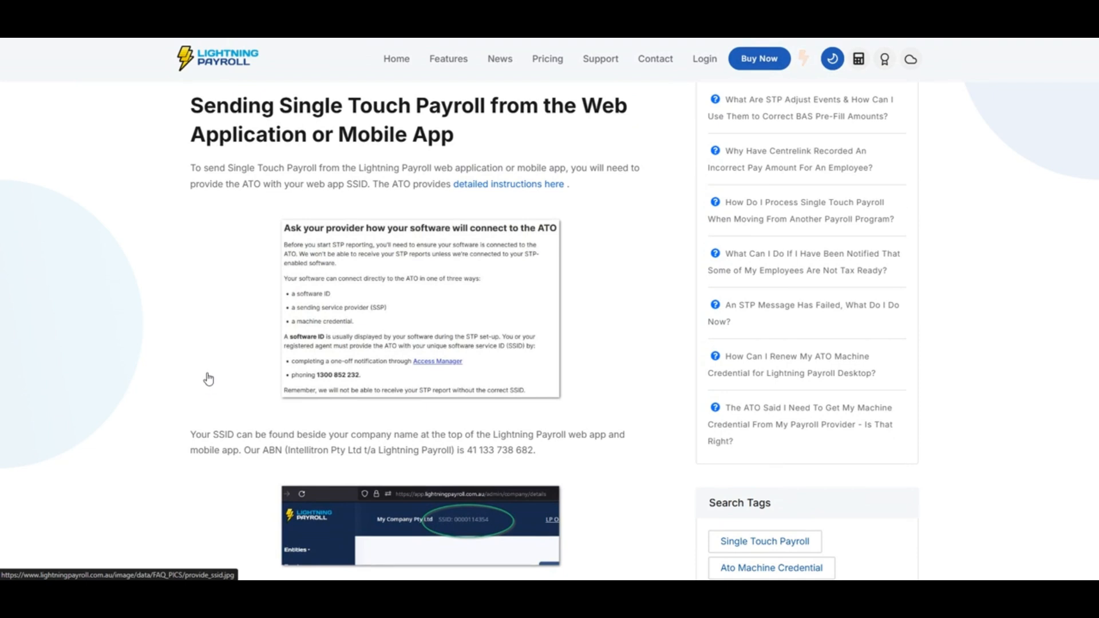
{"action": "scroll", "coordinate": [129, 403], "scroll_direction": "down", "scroll_amount": 2}
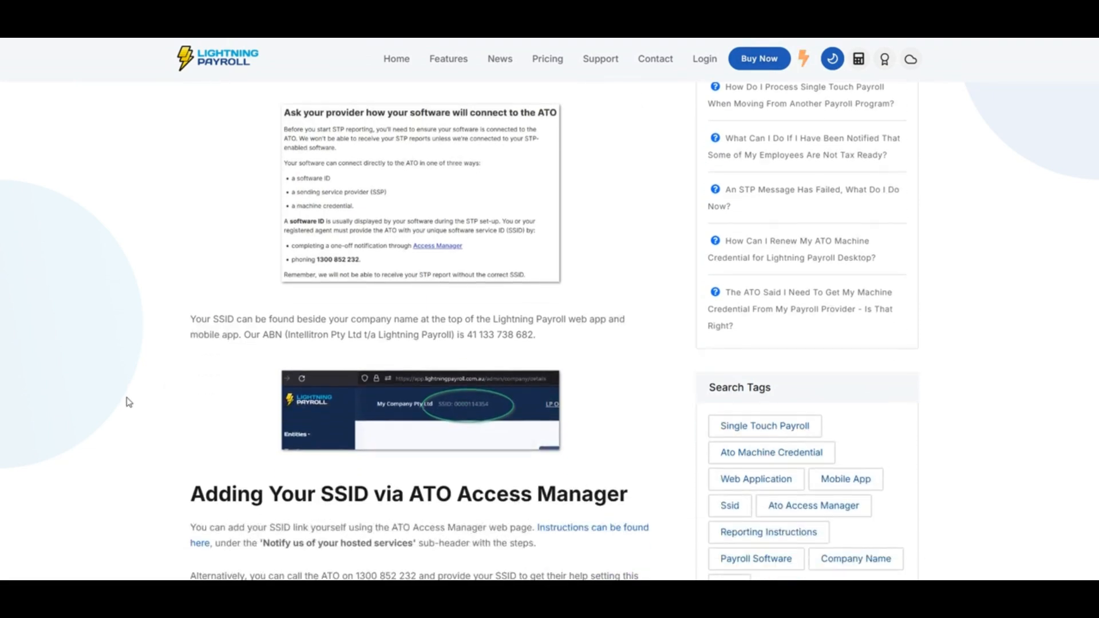
{"action": "scroll", "coordinate": [129, 403], "scroll_direction": "down", "scroll_amount": 2}
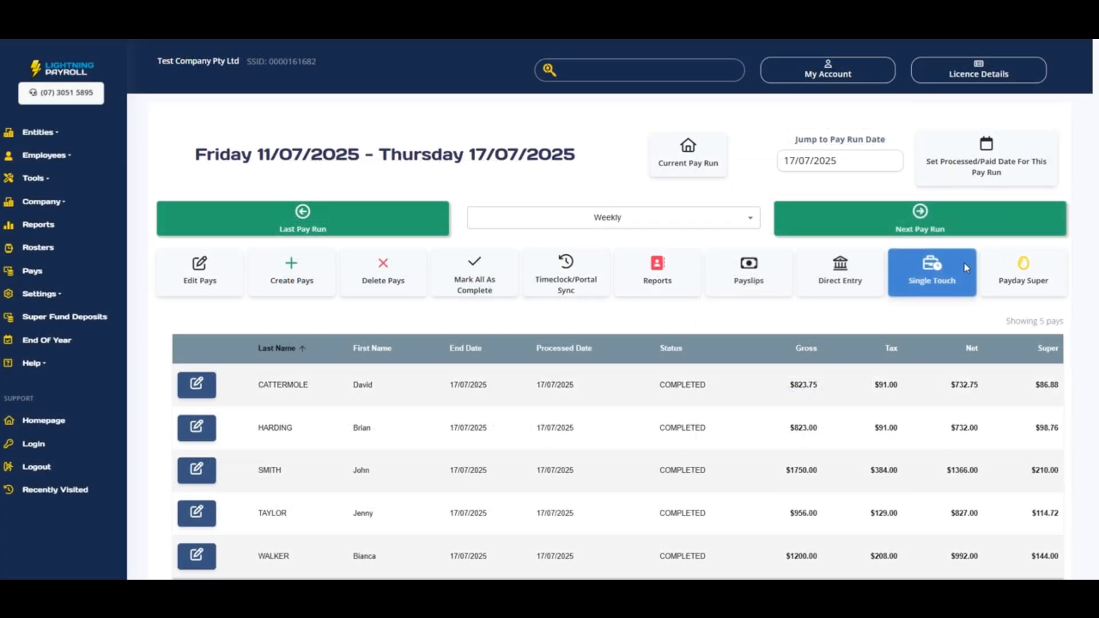
Step: Submit this pay run's Single Touch Payroll to the ATO as a new pay event for all five employees, accepting the authorisation declaration
{"action": "left_click", "coordinate": [966, 268]}
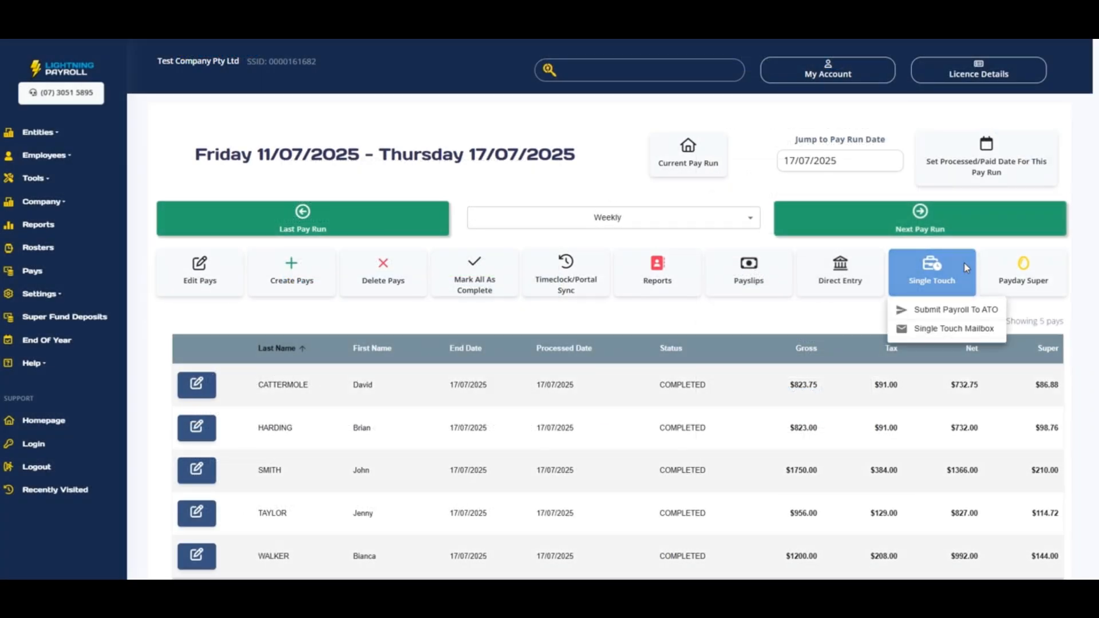
{"action": "left_click", "coordinate": [990, 314]}
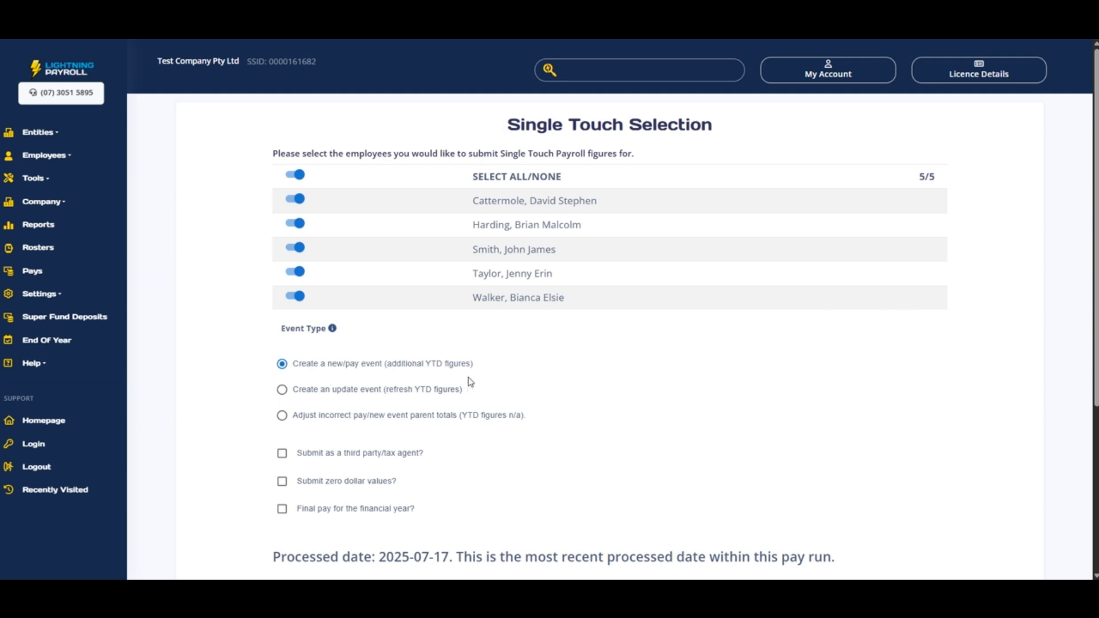
{"action": "scroll", "coordinate": [389, 366], "scroll_direction": "down", "scroll_amount": 4}
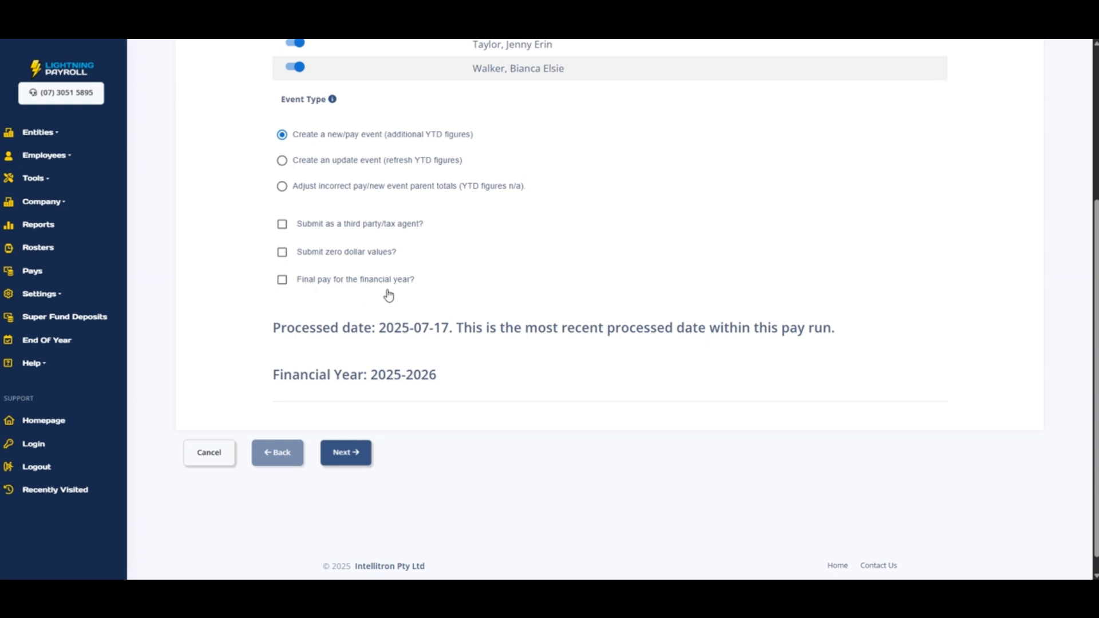
{"action": "left_click", "coordinate": [347, 449]}
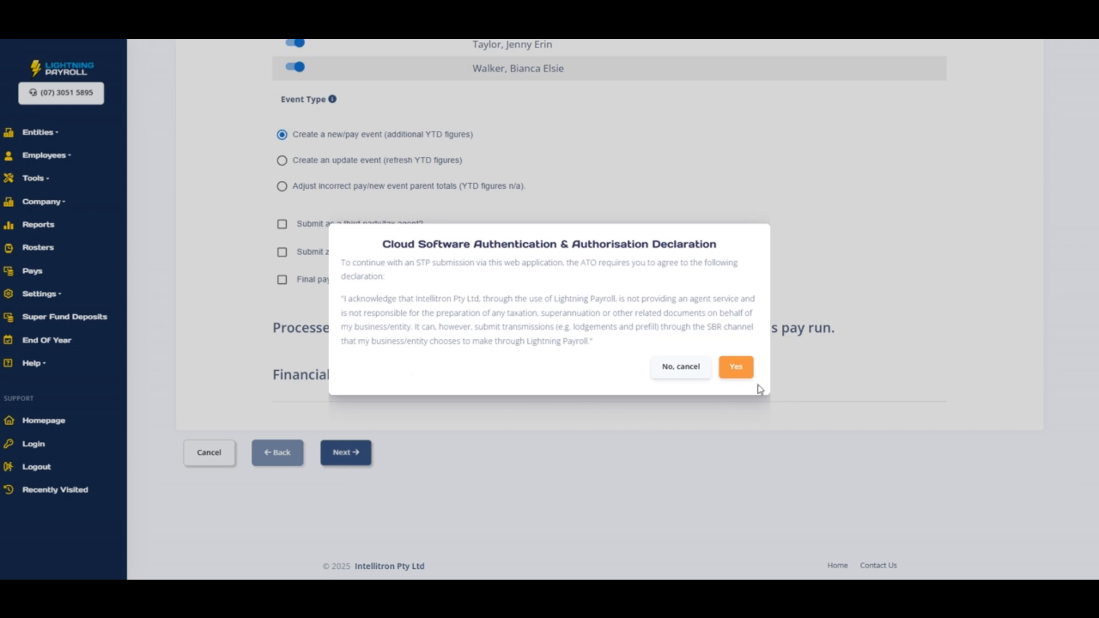
{"action": "left_click", "coordinate": [738, 369]}
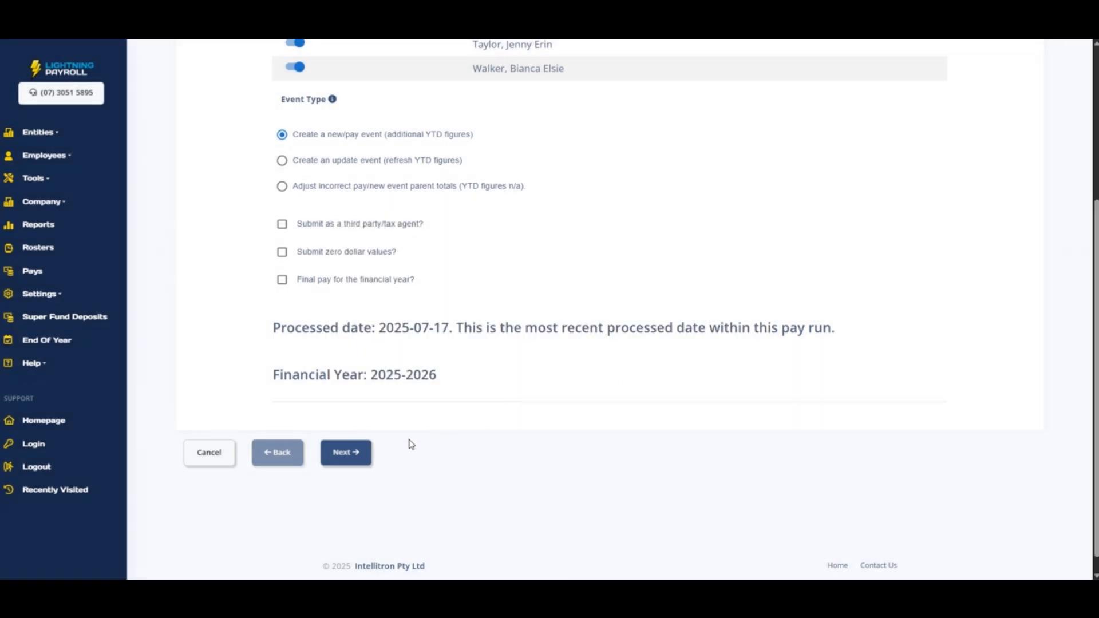
{"action": "left_click", "coordinate": [345, 458]}
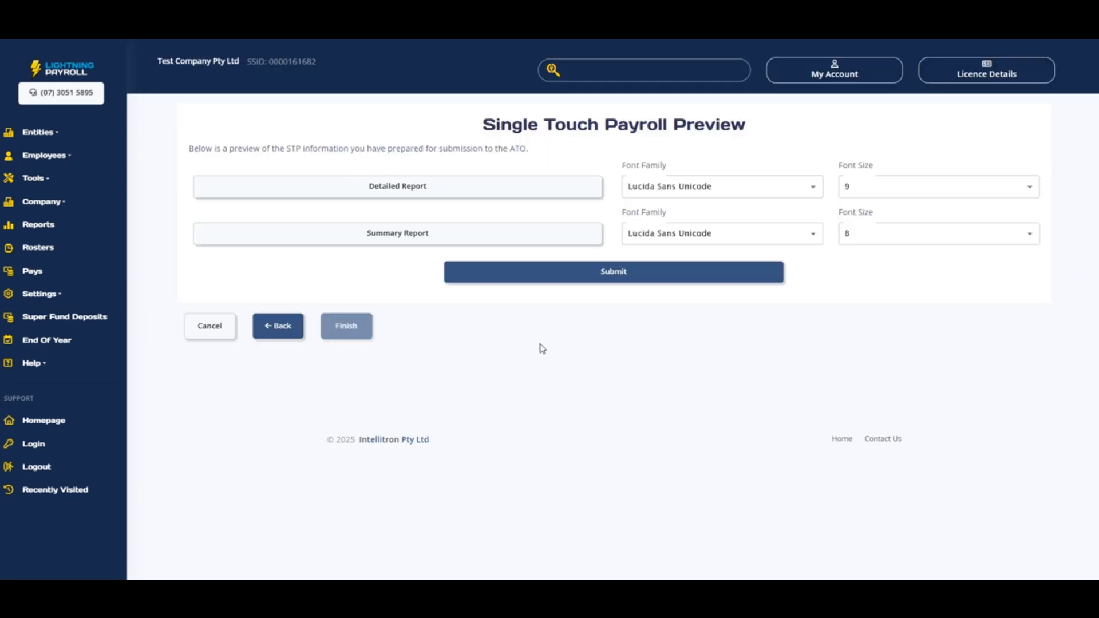
{"action": "left_click", "coordinate": [527, 271]}
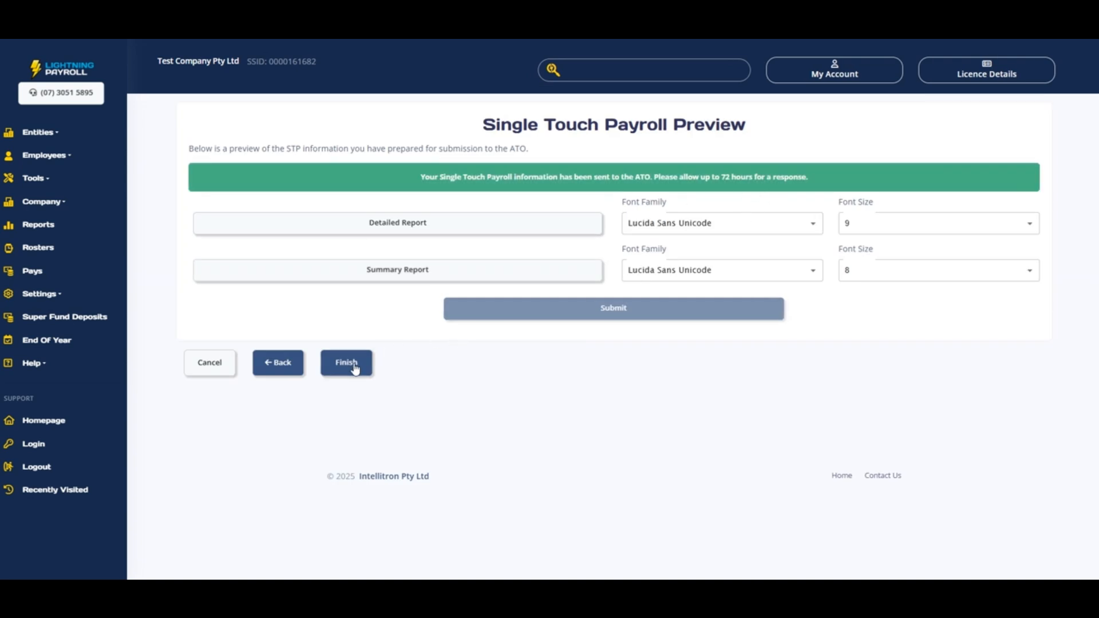
{"action": "left_click", "coordinate": [354, 335]}
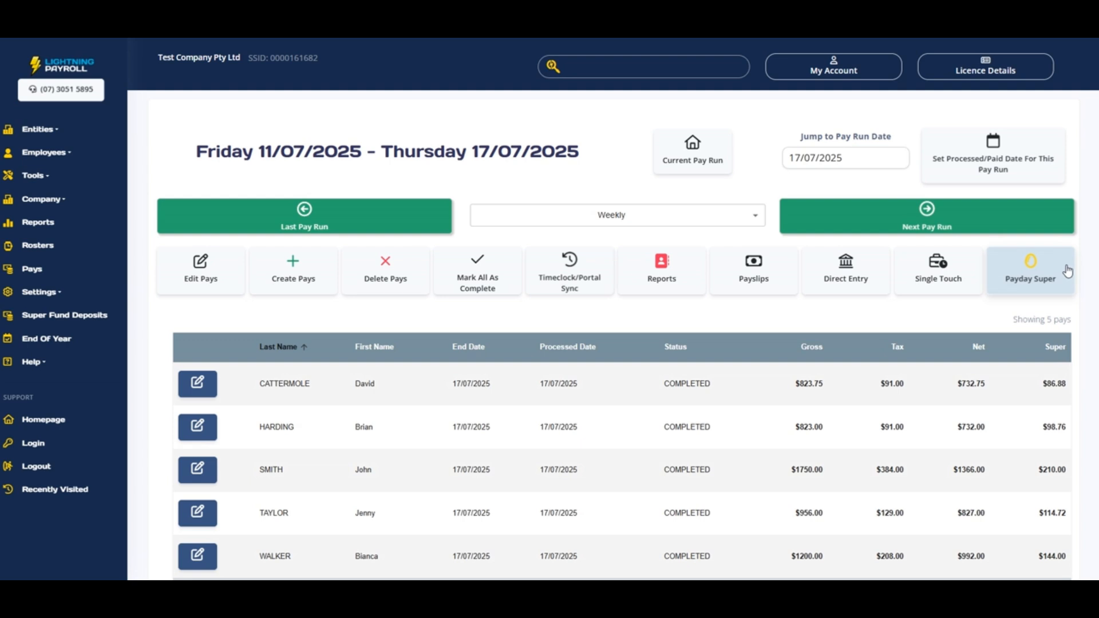
Step: Create Payday Super contributions for all five pays in this pay run and send their SuperStream messages
{"action": "left_click", "coordinate": [1069, 271]}
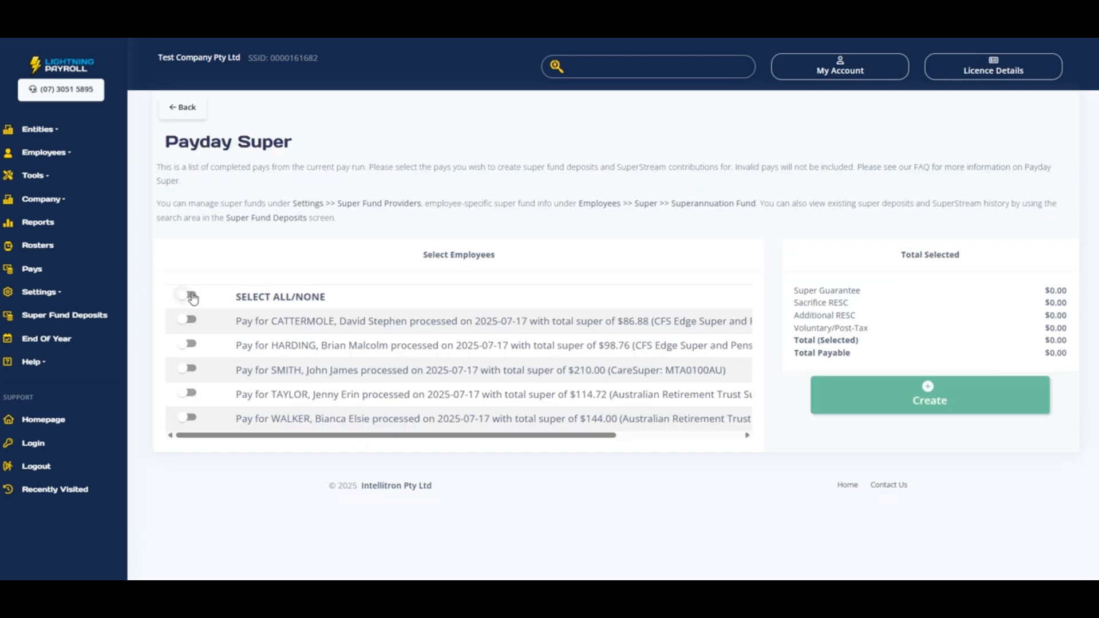
{"action": "left_click", "coordinate": [192, 296]}
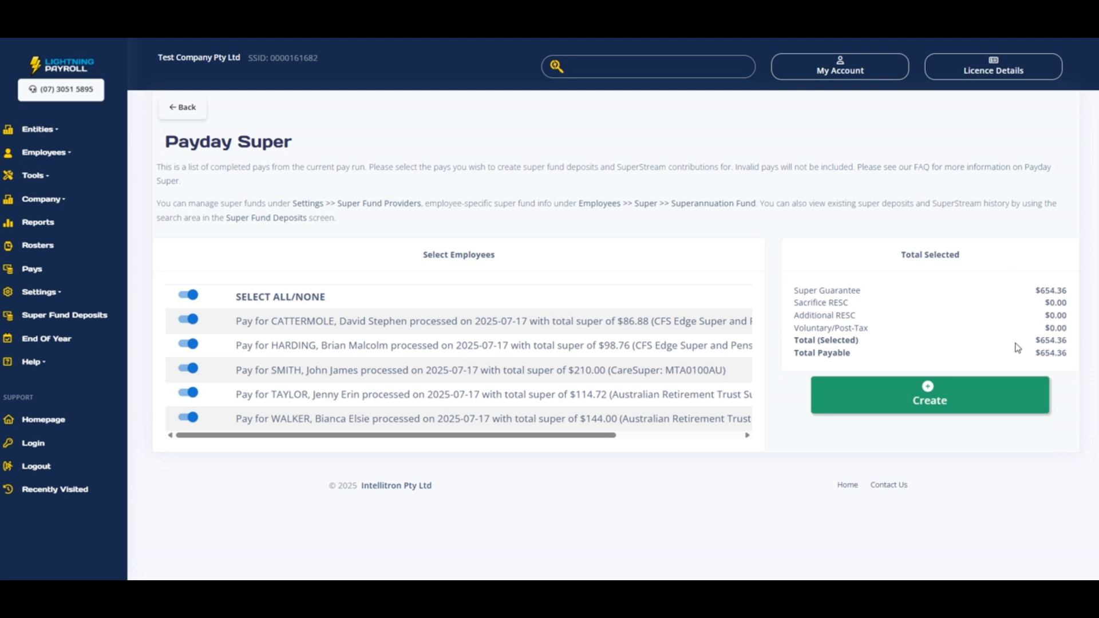
{"action": "left_click", "coordinate": [1015, 411]}
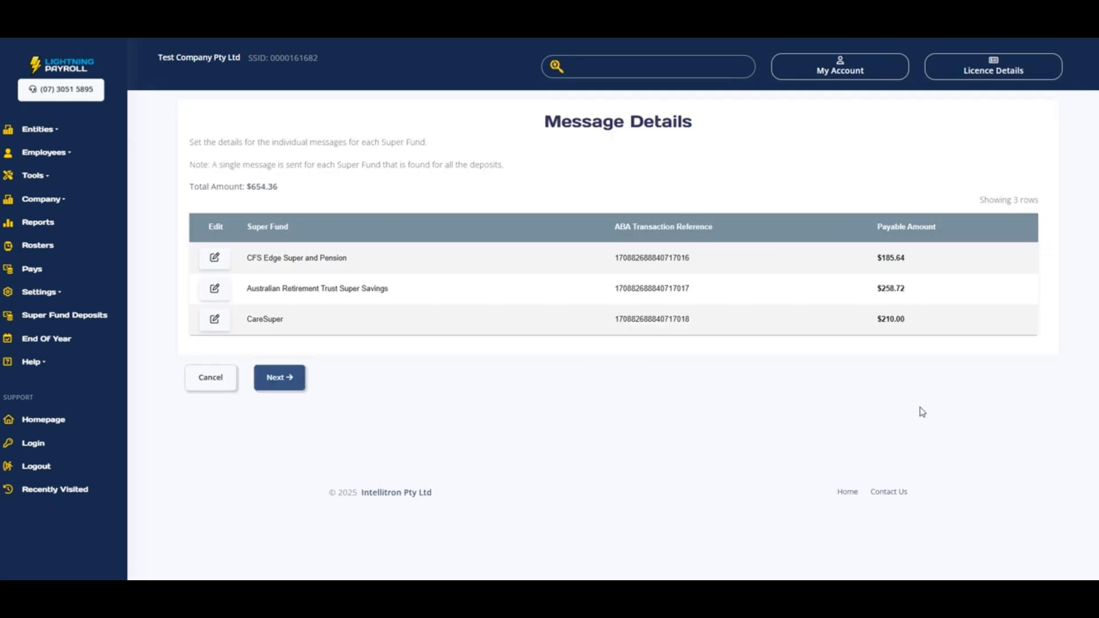
{"action": "left_click", "coordinate": [258, 376]}
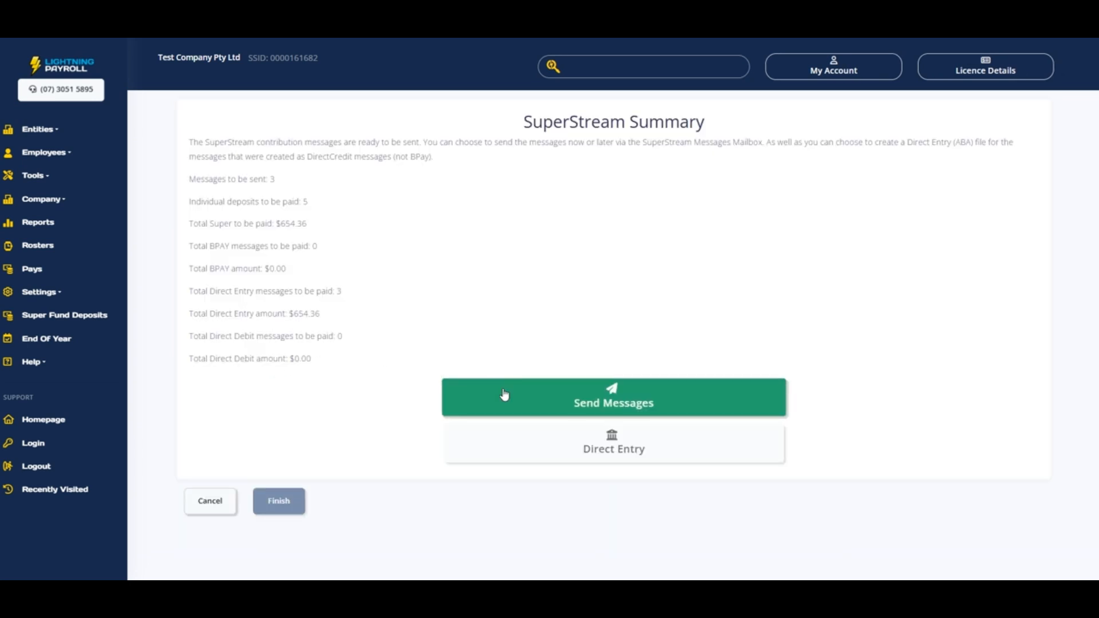
{"action": "left_click", "coordinate": [504, 395]}
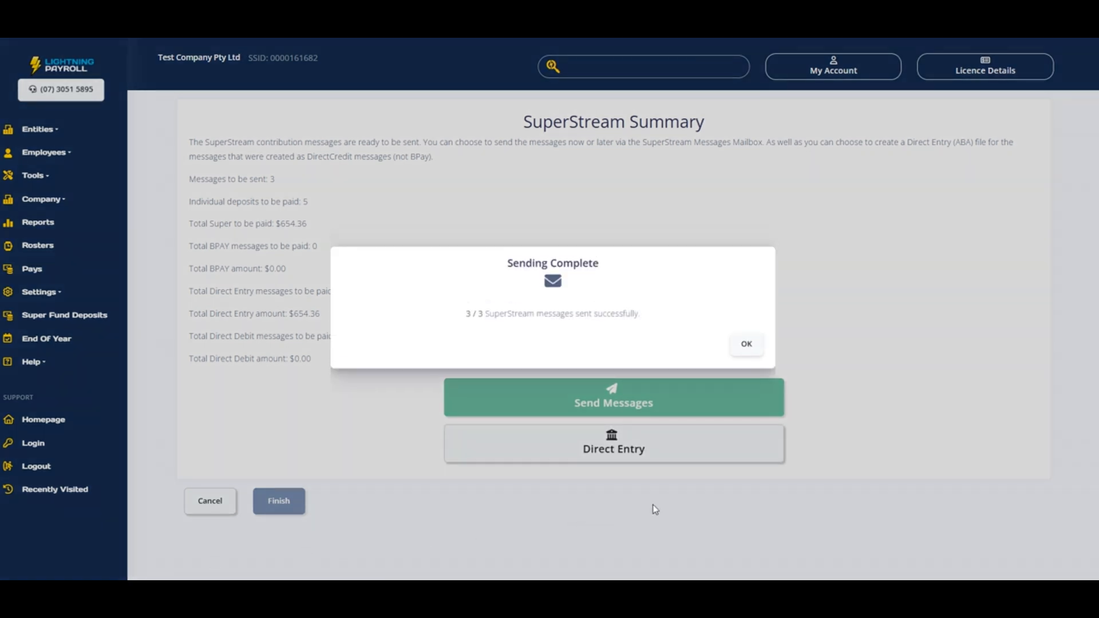
{"action": "left_click", "coordinate": [747, 345]}
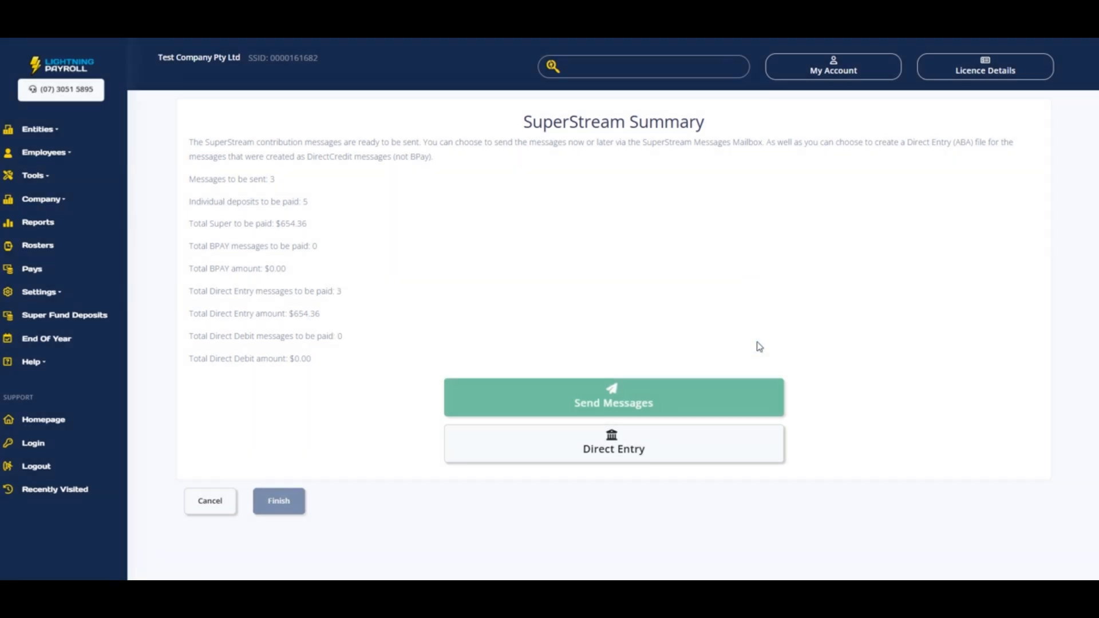
Step: Preview the super payment information, complete the super direct entry process without a debit entry, and return to the pay run
{"action": "left_click", "coordinate": [733, 456]}
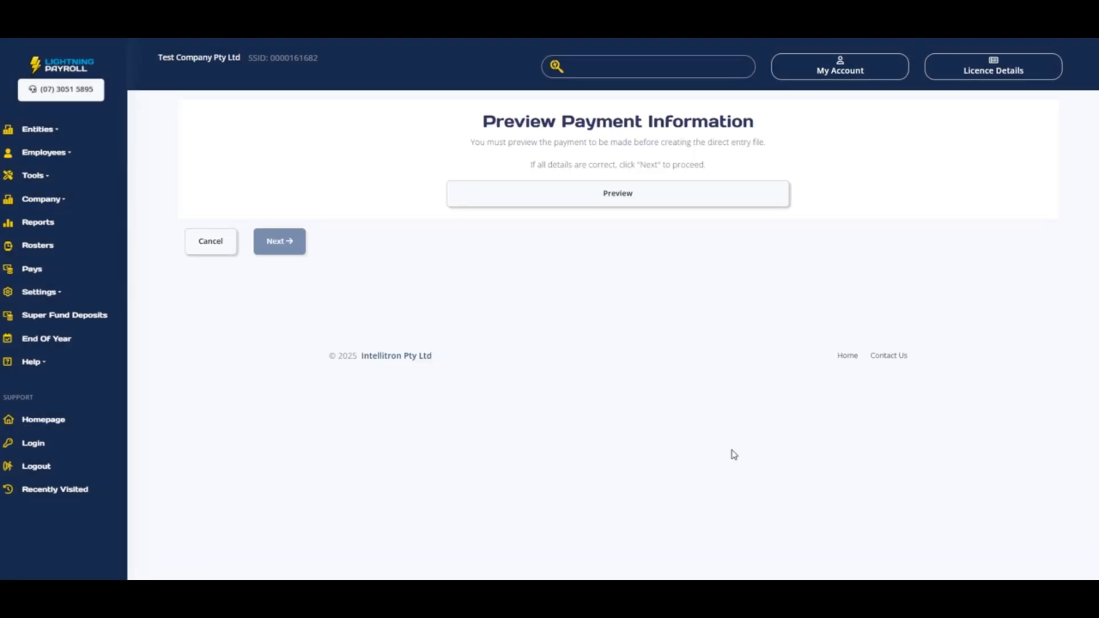
{"action": "left_click", "coordinate": [714, 202]}
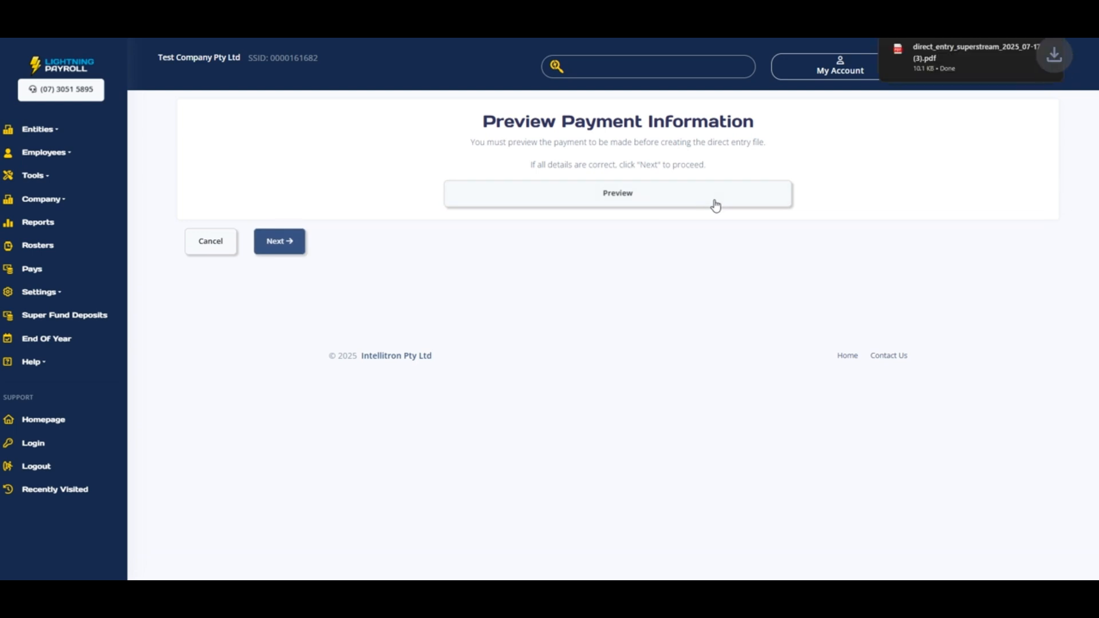
{"action": "left_click", "coordinate": [948, 60]}
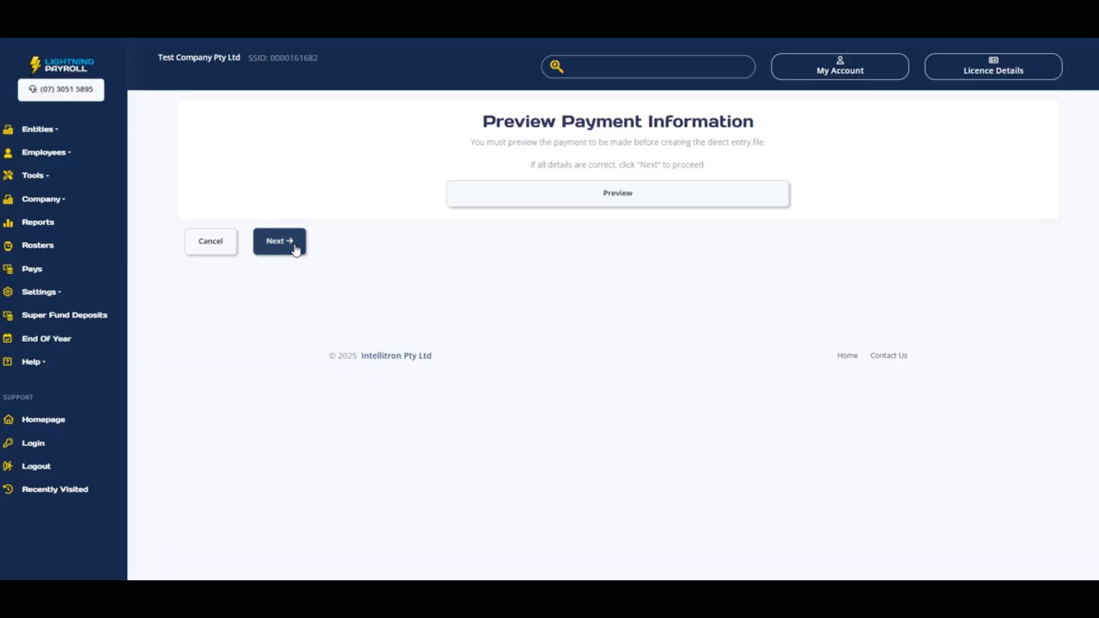
{"action": "left_click", "coordinate": [297, 248]}
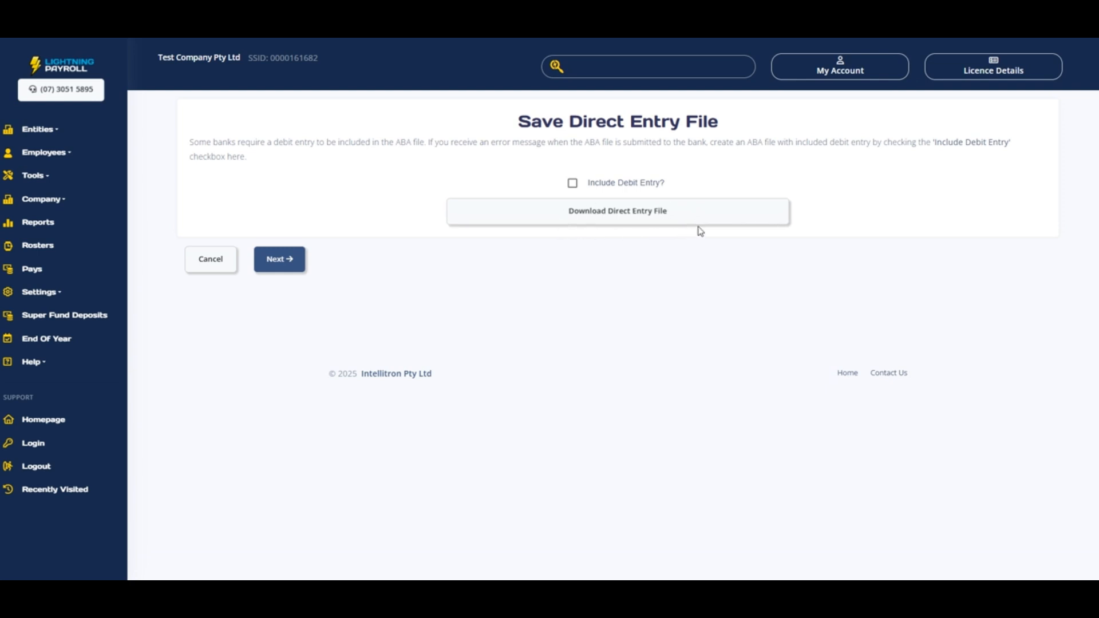
{"action": "left_click", "coordinate": [286, 266]}
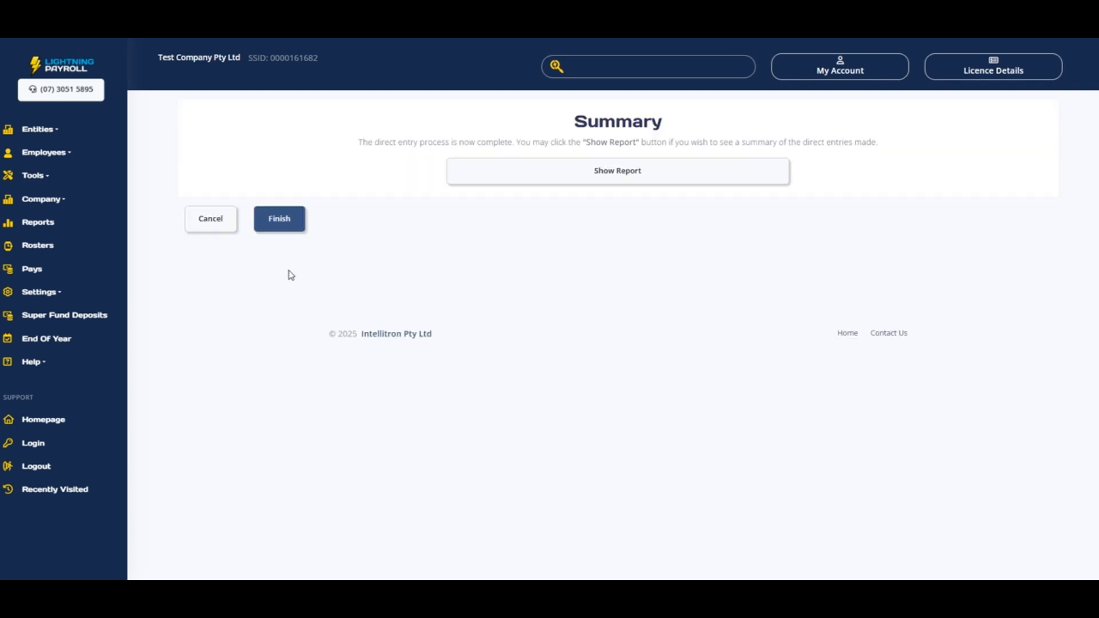
{"action": "left_click", "coordinate": [290, 229]}
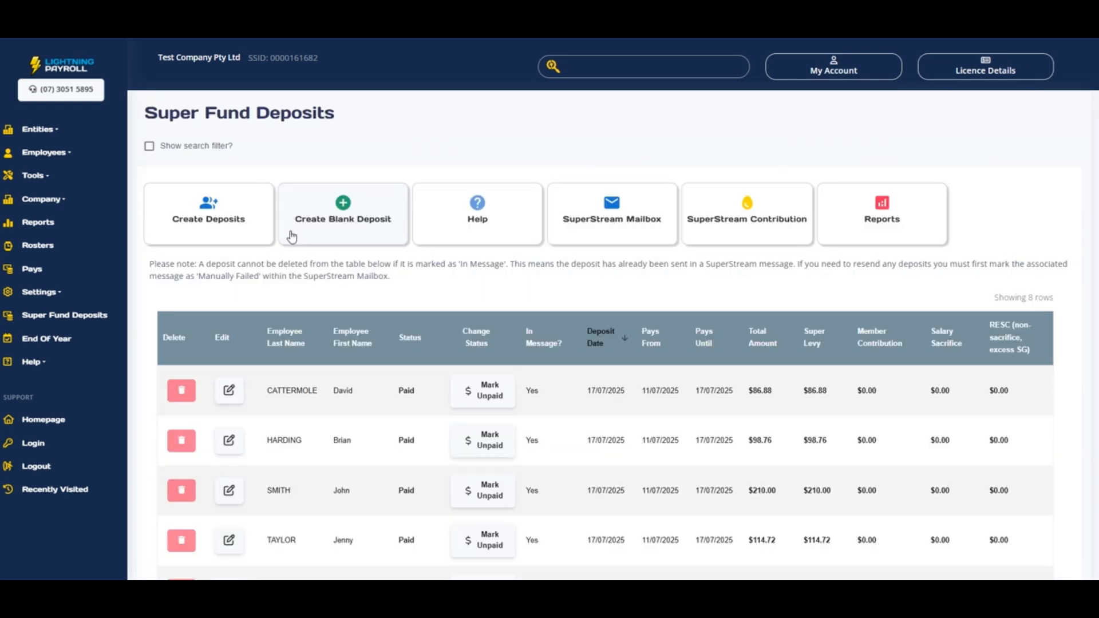
{"action": "left_click", "coordinate": [32, 271]}
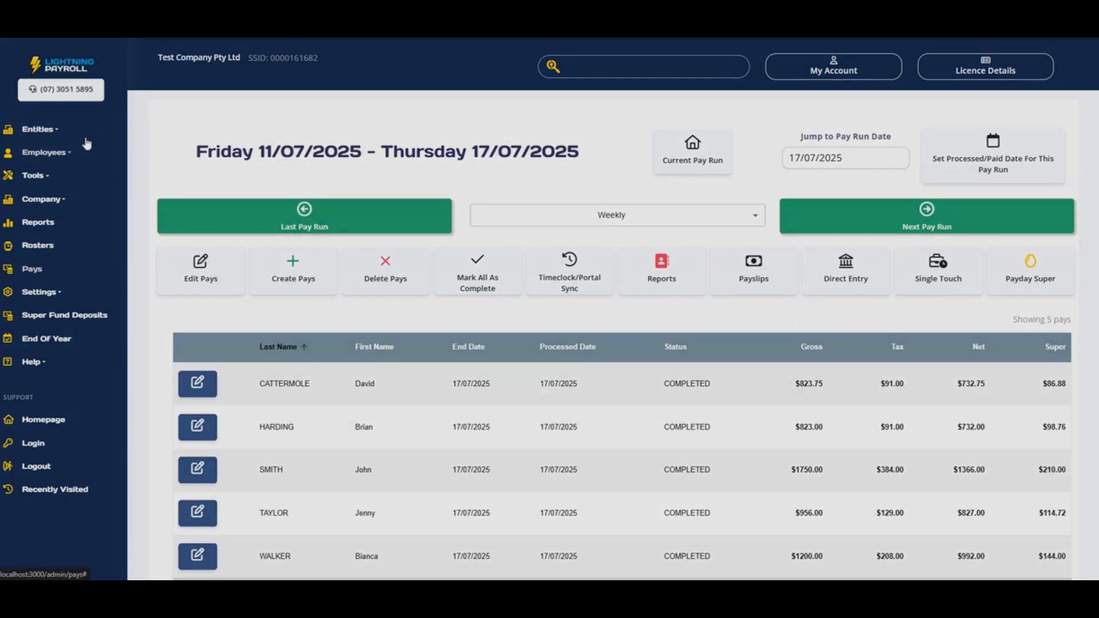